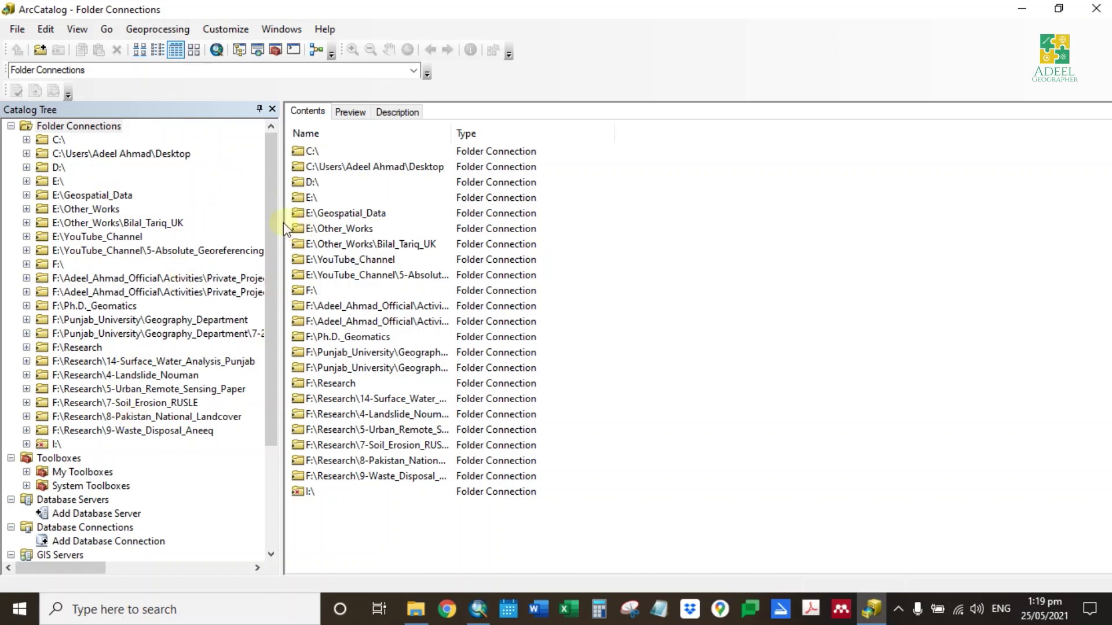
# Widen the catalog tree and connect to the folder E:\YouTube_Channel.
pyautogui.moveTo(281, 223); pyautogui.dragTo(342, 221)
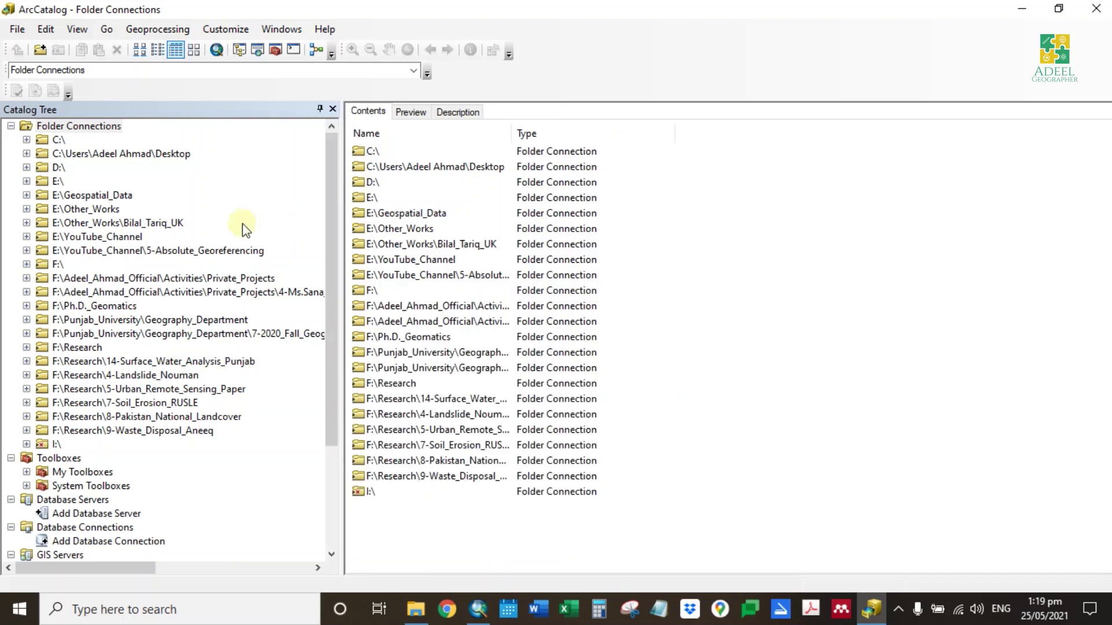
pyautogui.rightClick(94, 129)
pyautogui.click(150, 130)
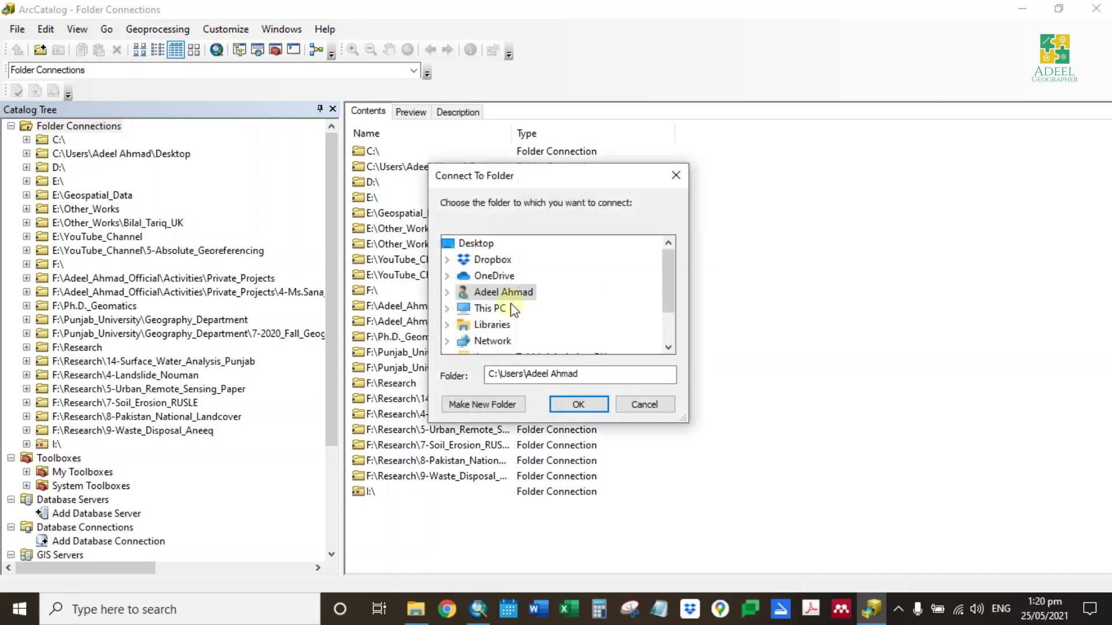
pyautogui.doubleClick(490, 308)
pyautogui.scroll(-1, 549, 308)
pyautogui.scroll(-2, 549, 308)
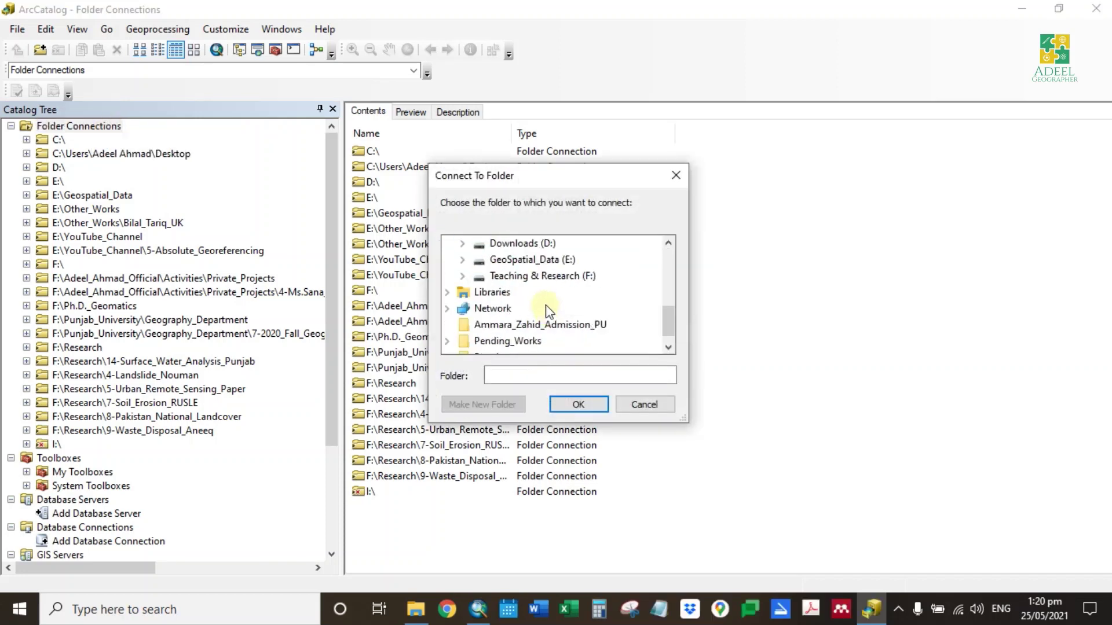
pyautogui.doubleClick(550, 259)
pyautogui.scroll(-1, 561, 298)
pyautogui.doubleClick(558, 293)
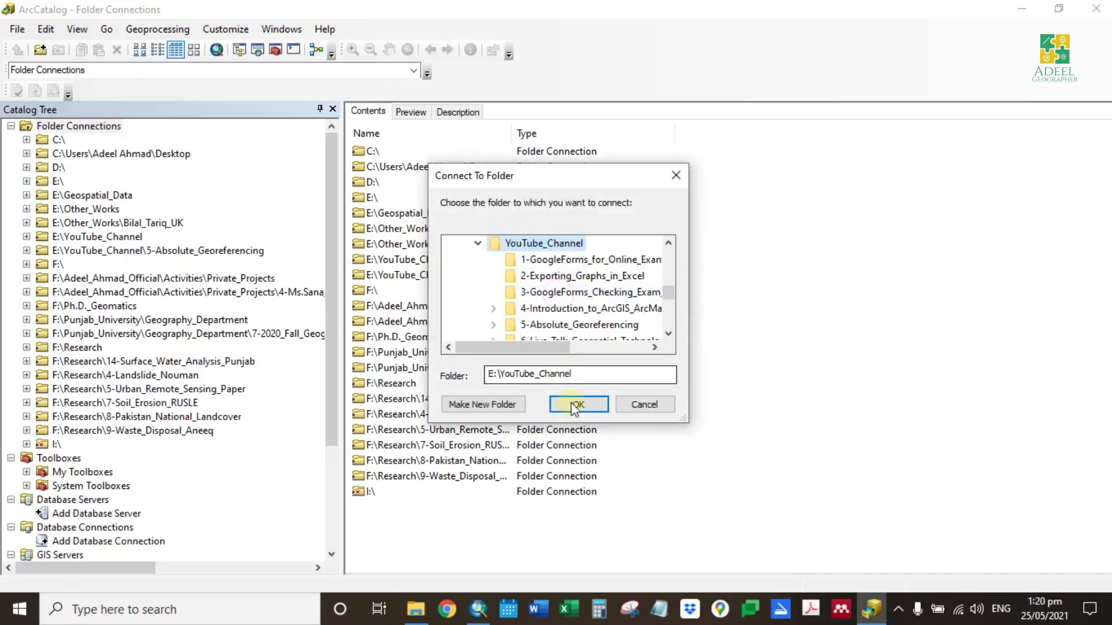
pyautogui.click(572, 401)
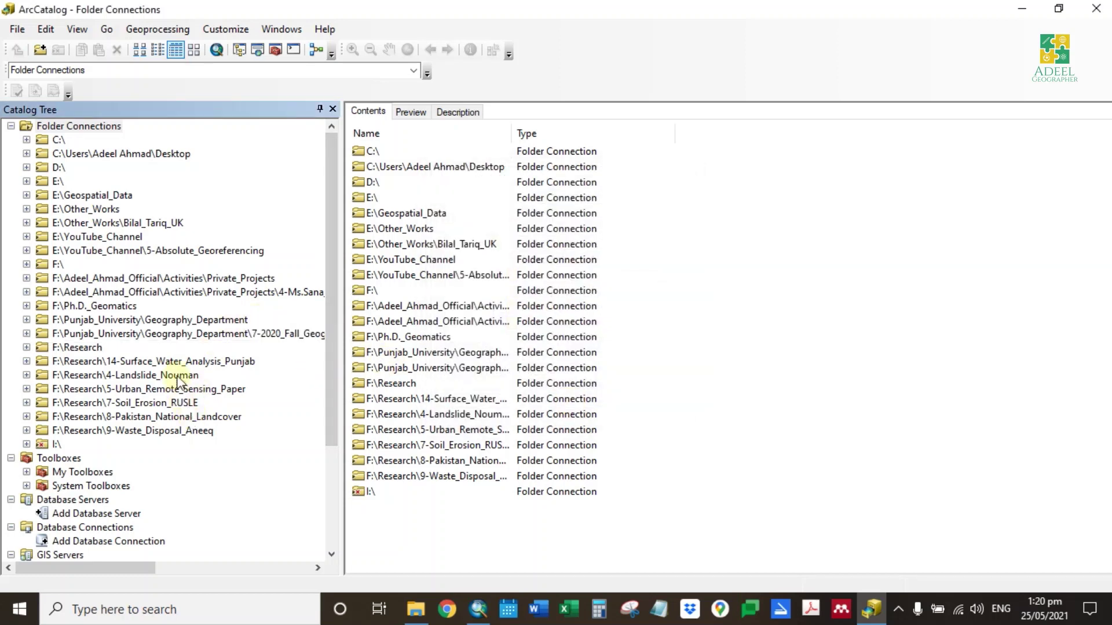
# Create a new folder named Shapefile inside E:\YouTube_Channel\11-Creating_Shapefile_&_Digitization.
pyautogui.click(129, 238)
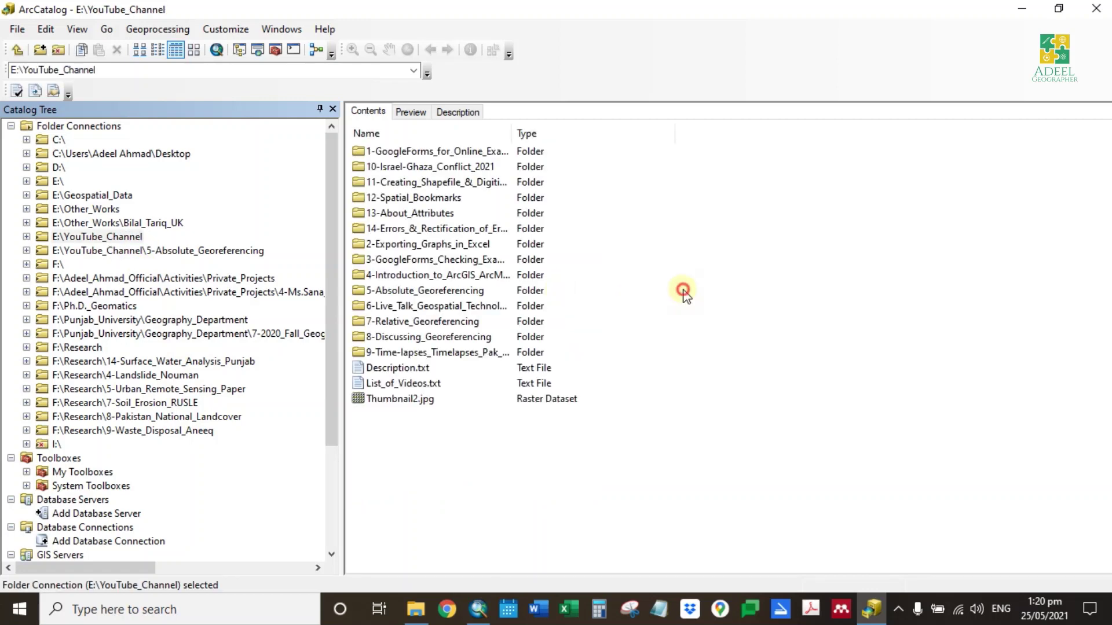
pyautogui.doubleClick(425, 184)
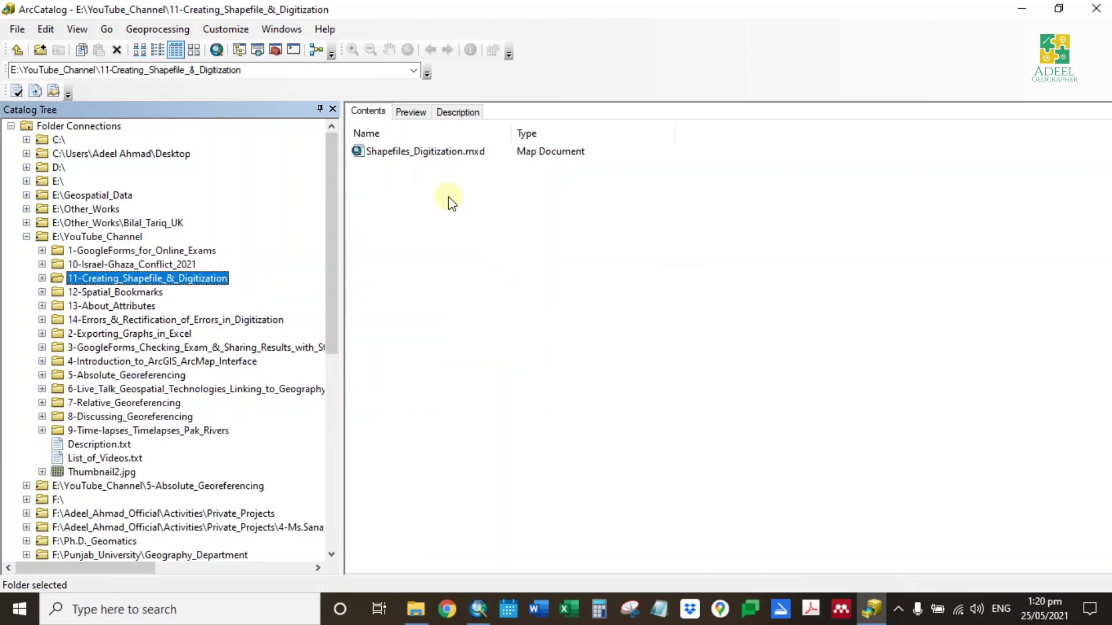
pyautogui.rightClick(440, 188)
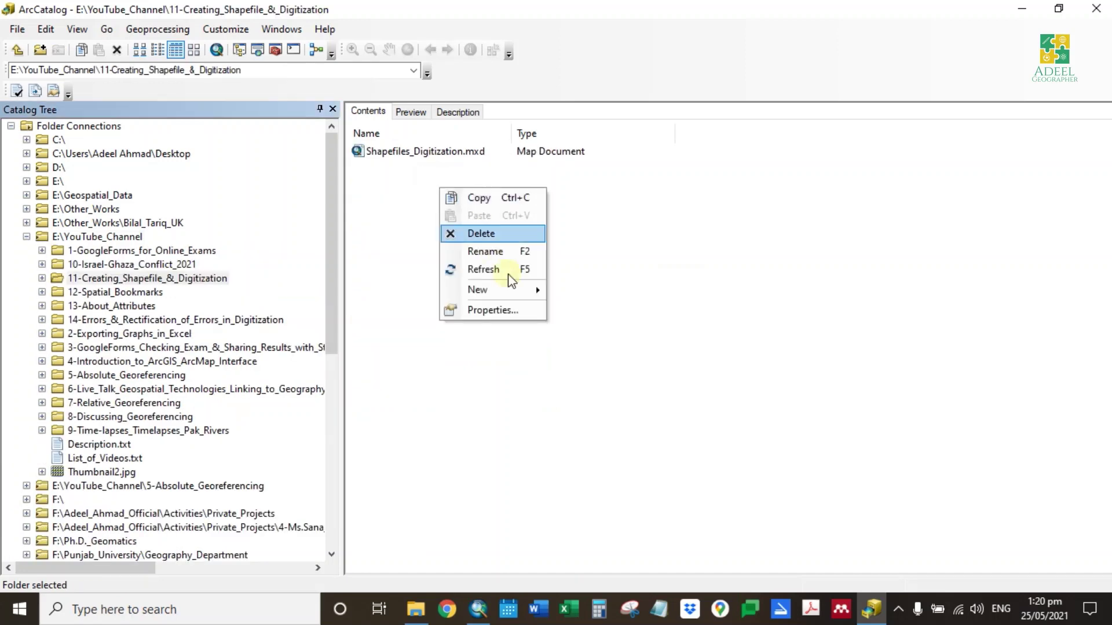
pyautogui.moveTo(524, 290)
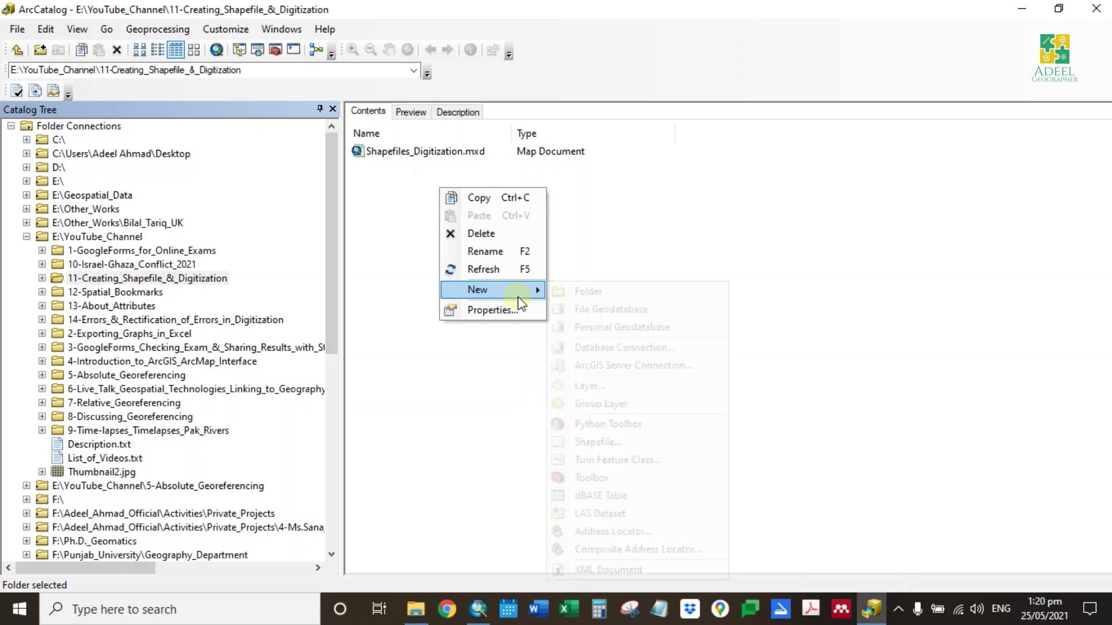
pyautogui.click(572, 291)
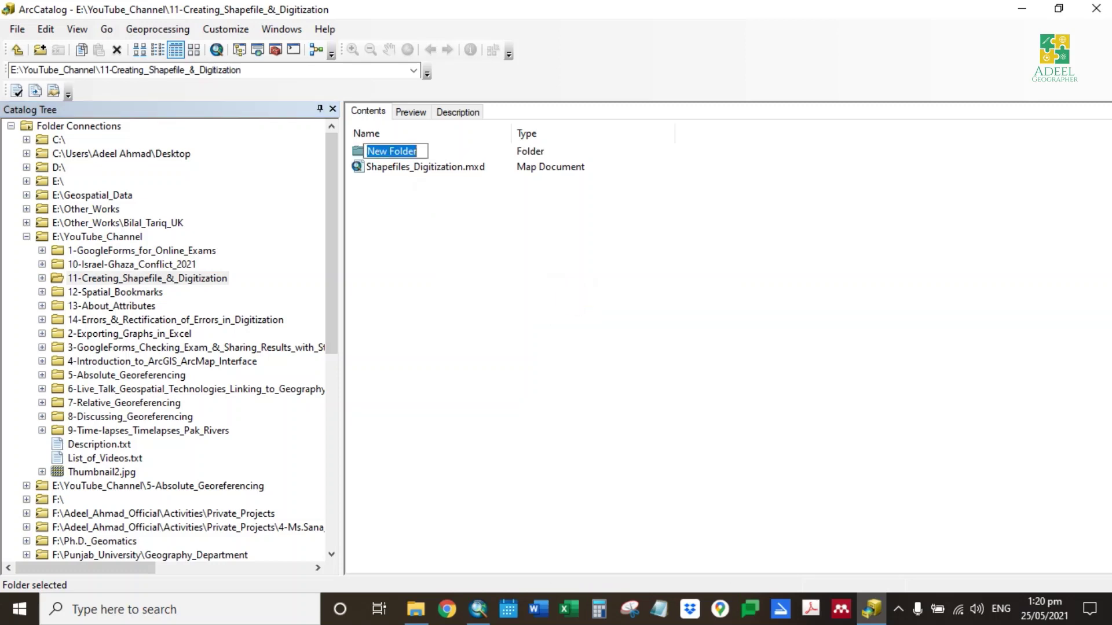
pyautogui.write('Shapefile')
pyautogui.click(571, 297)
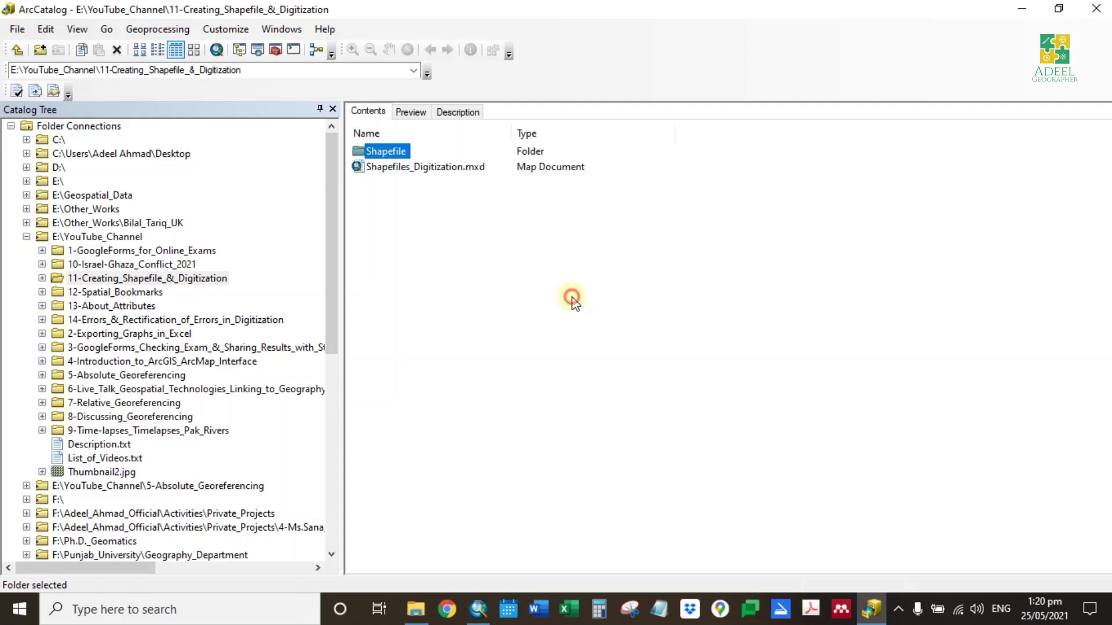
# Open the new Shapefile folder, view its preview and description, and return to its contents.
pyautogui.doubleClick(384, 151)
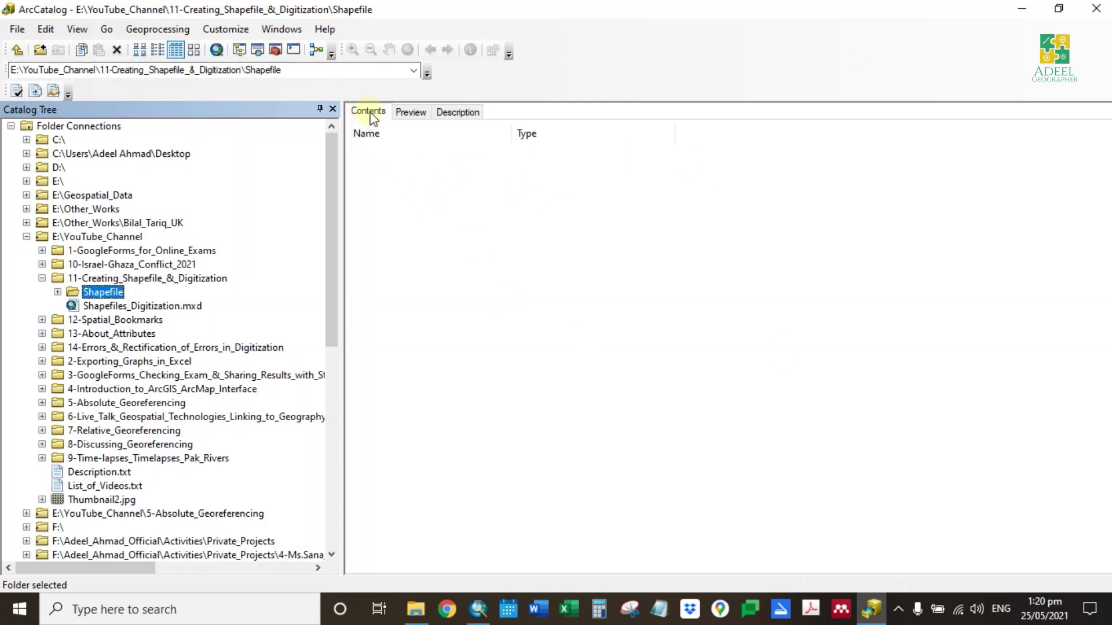
pyautogui.click(411, 110)
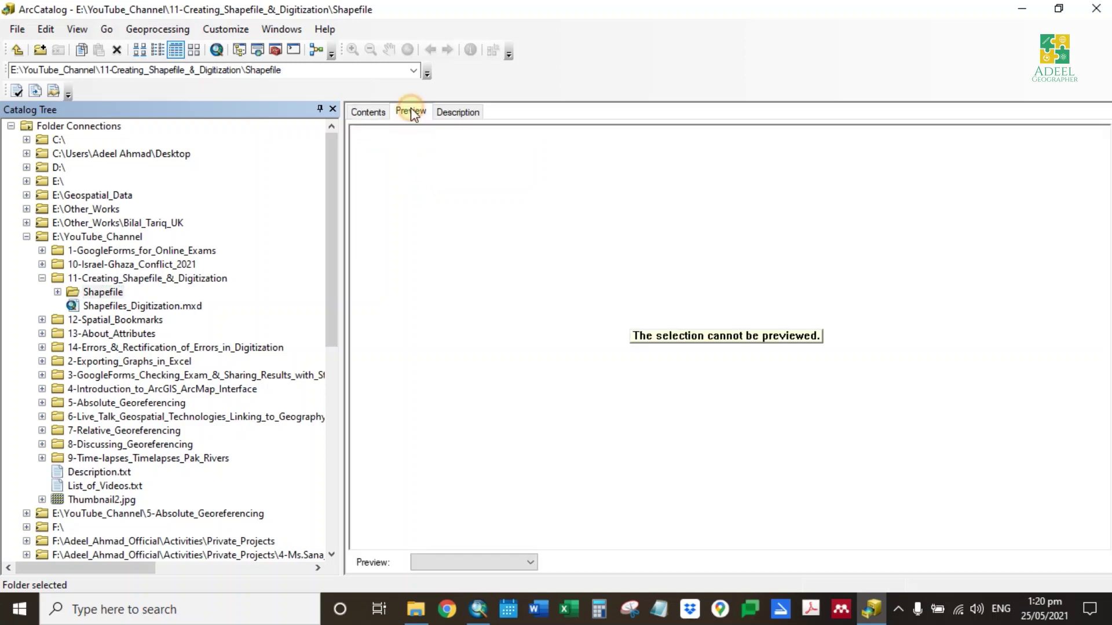
pyautogui.click(469, 114)
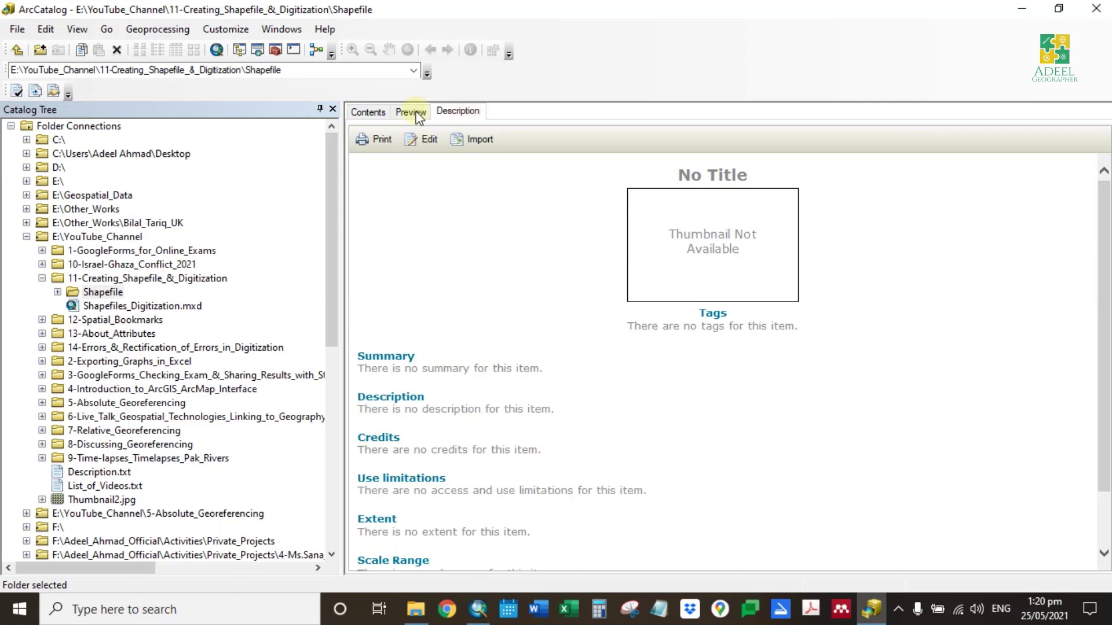
pyautogui.click(377, 110)
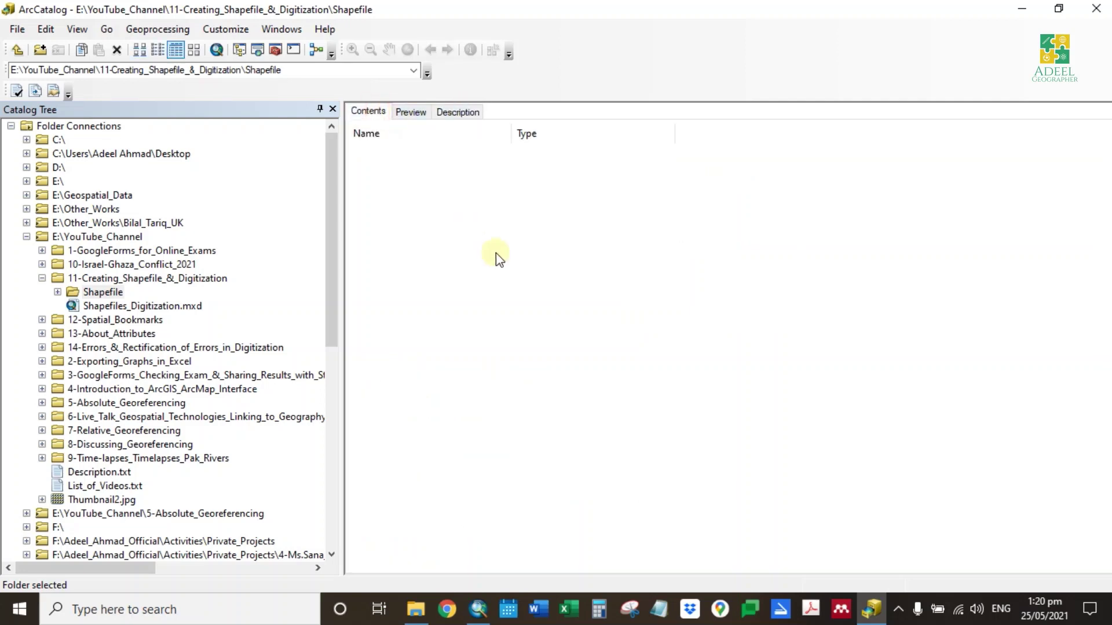
# Start a new shapefile in the Shapefile folder, named Pak-Bnd, with Polygon as the feature type.
pyautogui.rightClick(413, 200)
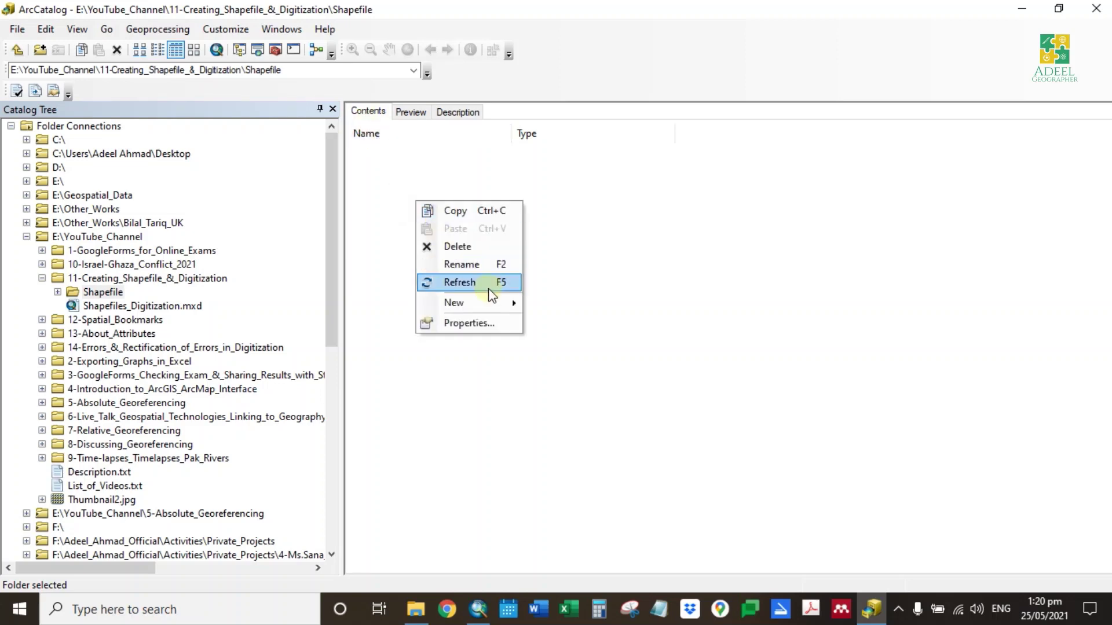
pyautogui.moveTo(498, 305)
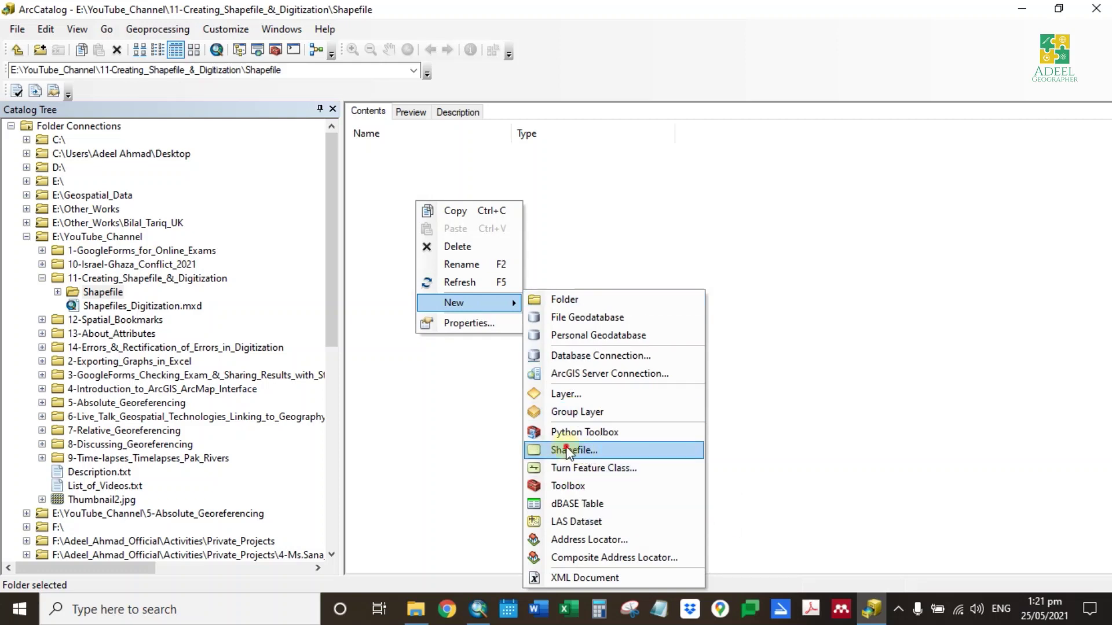
pyautogui.click(568, 450)
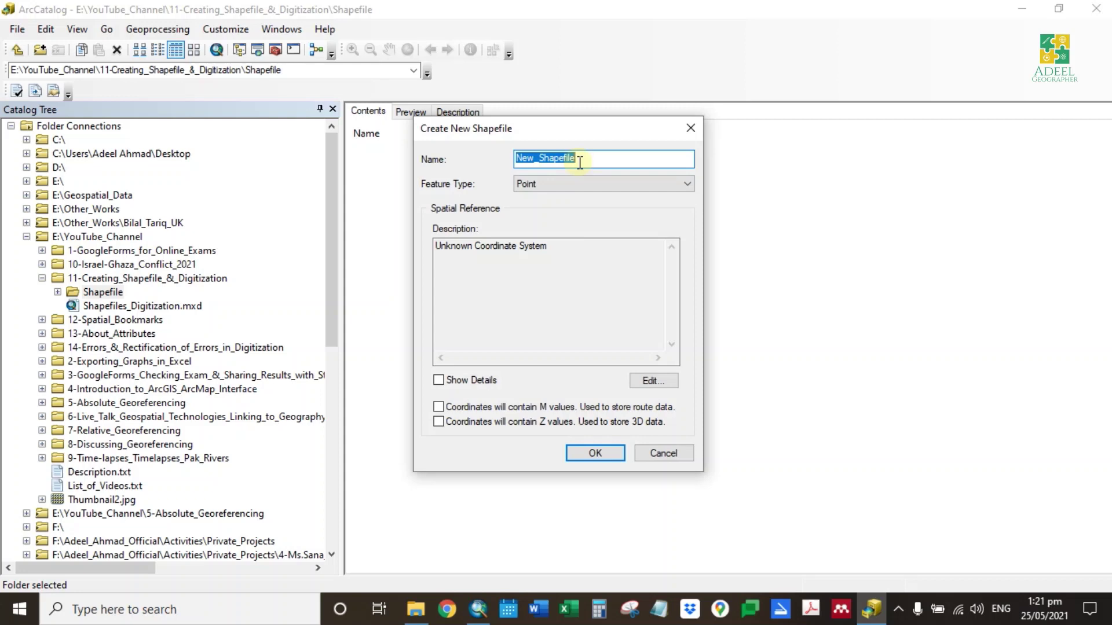
pyautogui.write('Pak-')
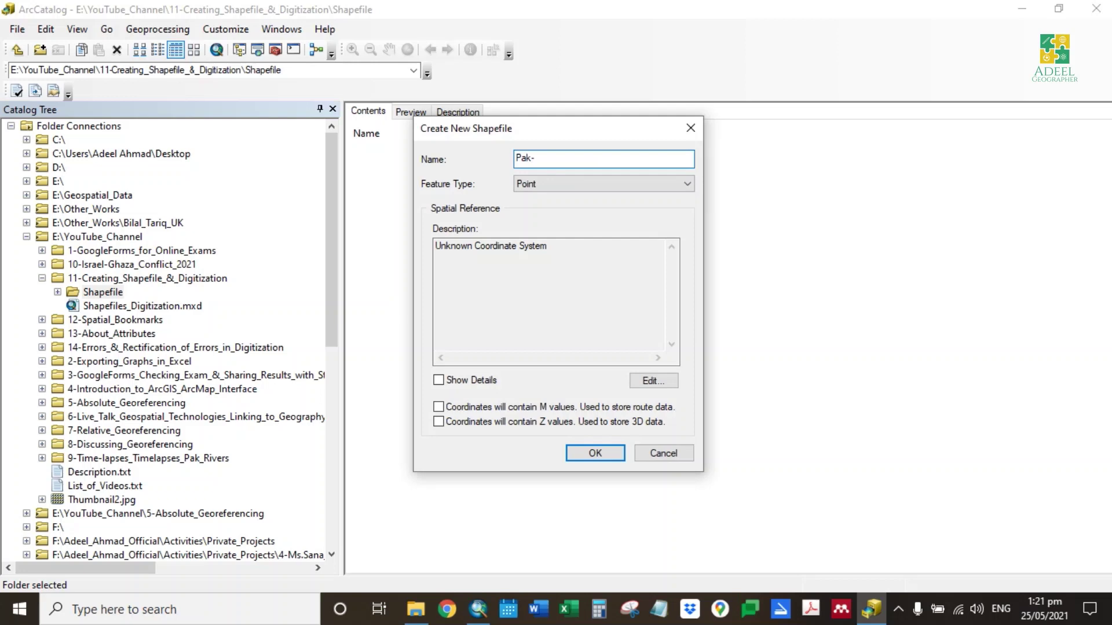
pyautogui.write('Bnd')
pyautogui.press('Tab')
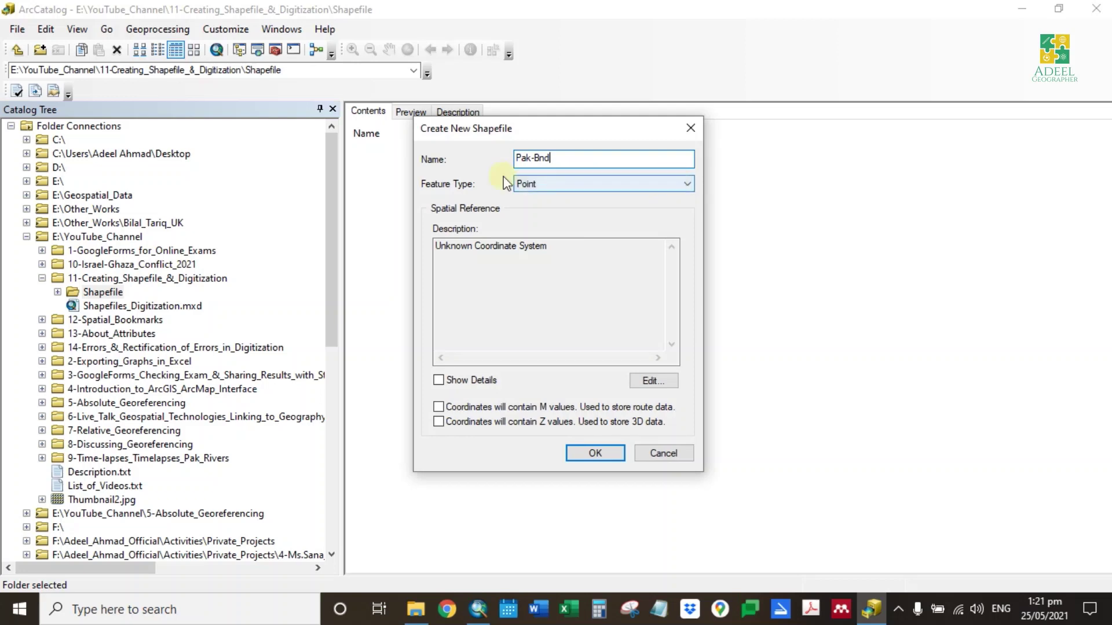
pyautogui.click(554, 189)
pyautogui.click(549, 225)
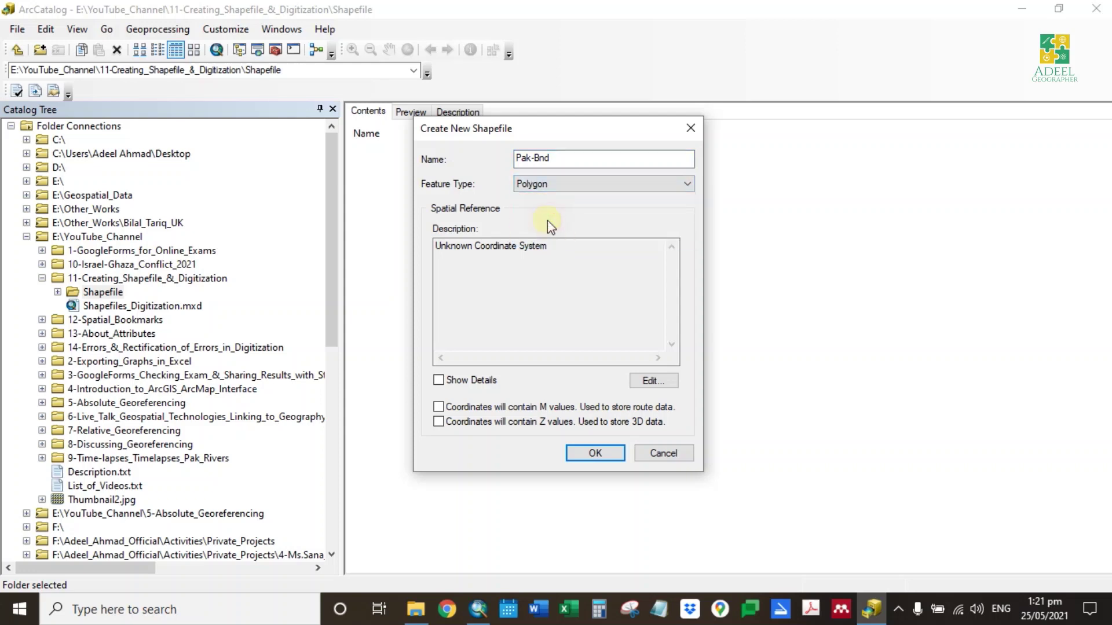
# Import the GCS_WGS_1984 coordinate system from Non-georef-Pak-Political-Map.jpg for the Pak-Bnd shapefile and create it.
pyautogui.click(438, 247)
pyautogui.moveTo(439, 247); pyautogui.dragTo(584, 249)
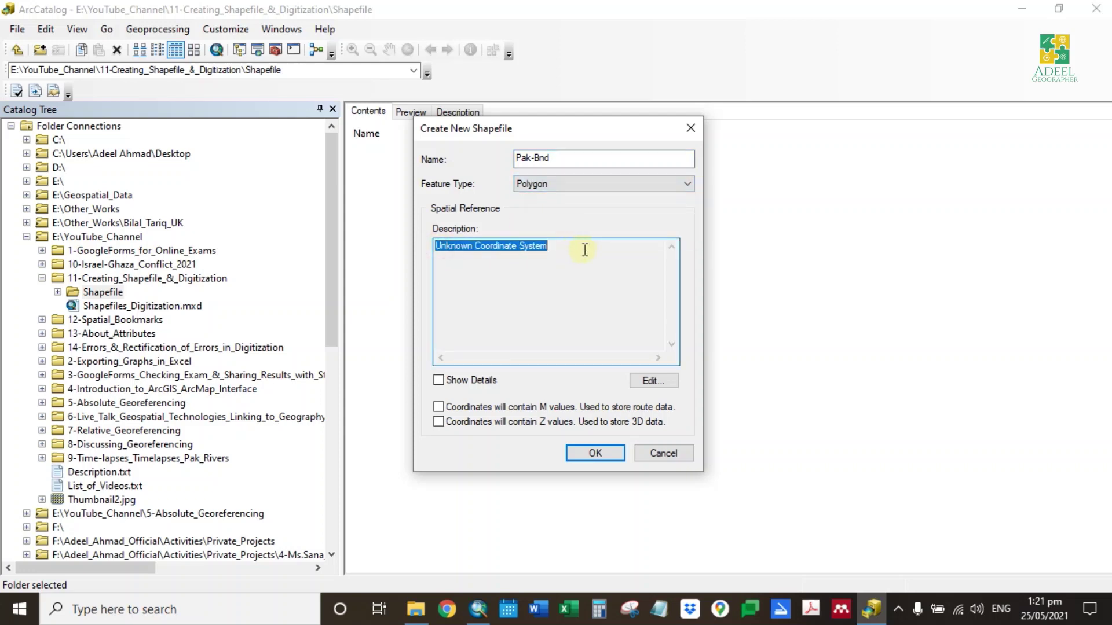
pyautogui.click(666, 387)
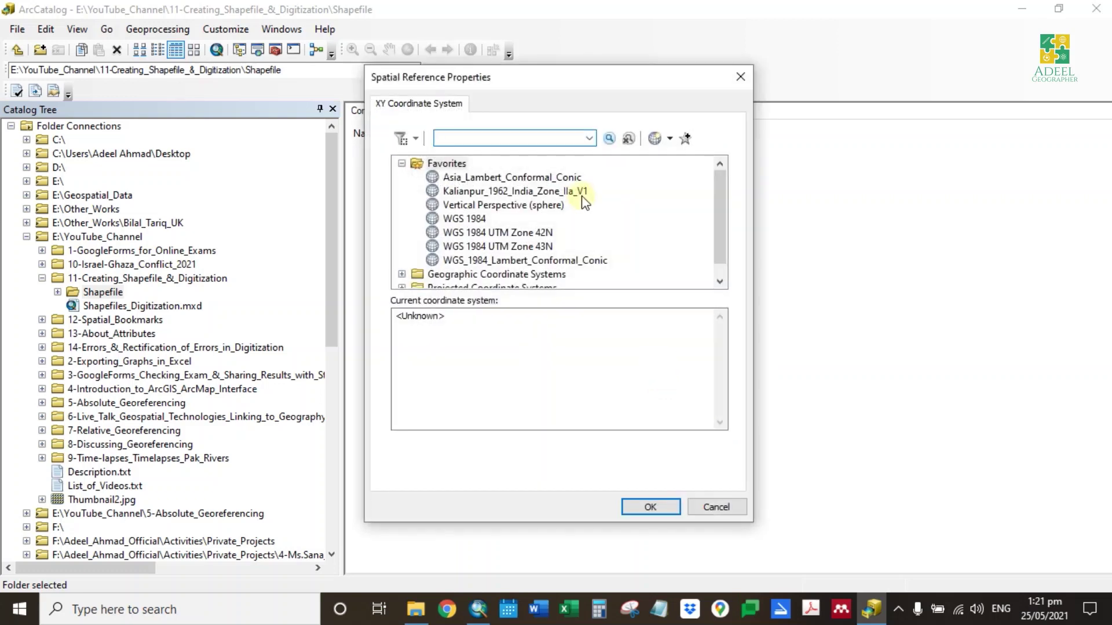
pyautogui.click(401, 163)
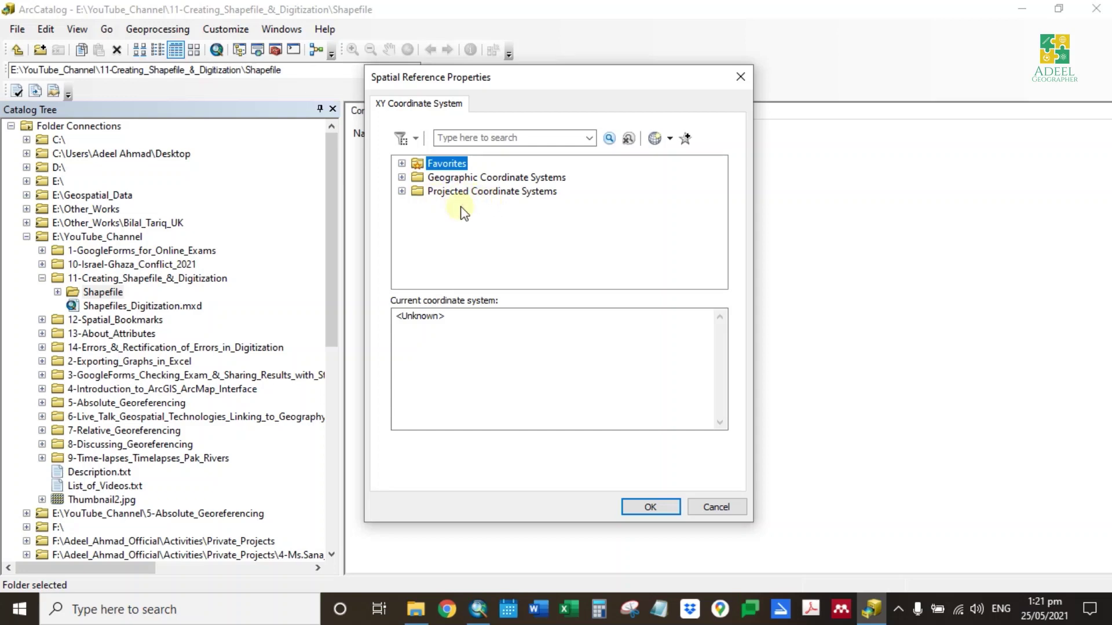
pyautogui.click(670, 139)
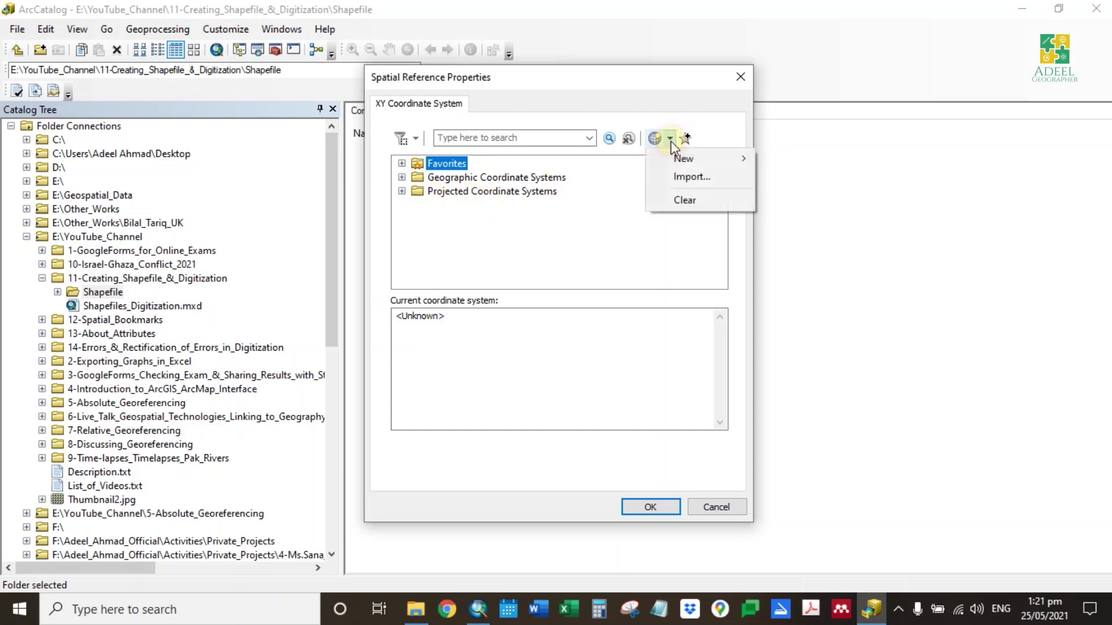
pyautogui.click(683, 177)
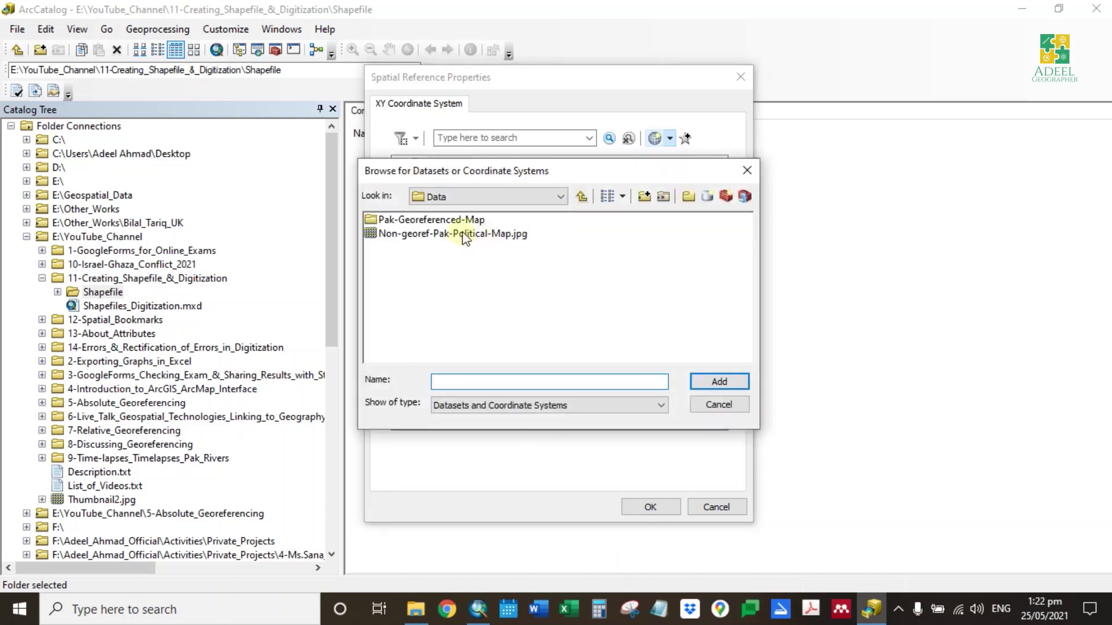
pyautogui.click(467, 243)
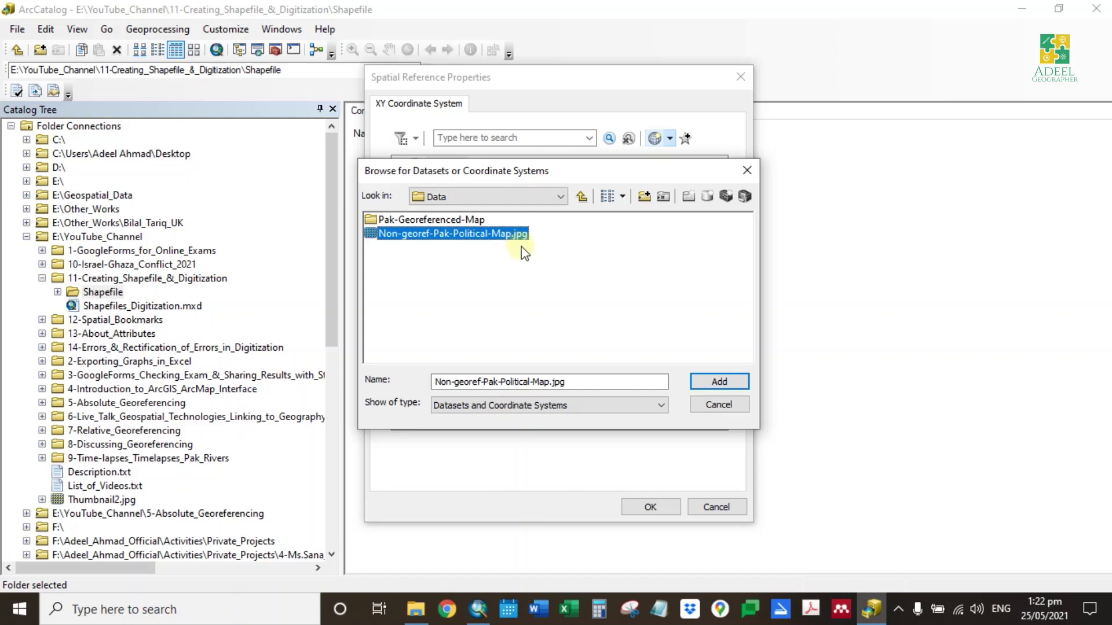
pyautogui.click(716, 382)
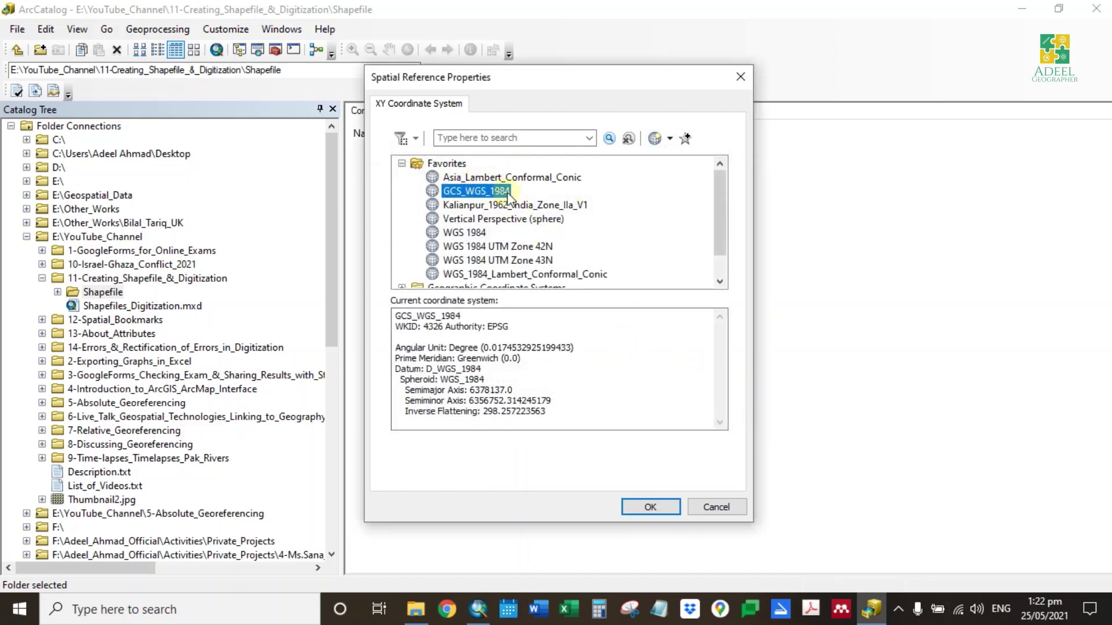
pyautogui.click(650, 507)
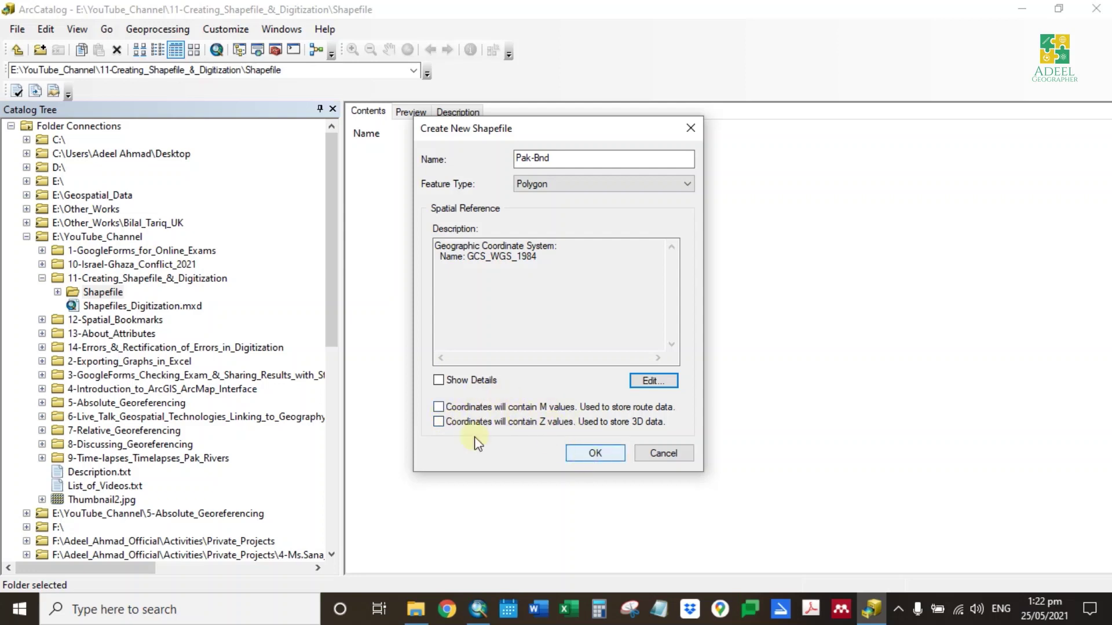
pyautogui.click(585, 453)
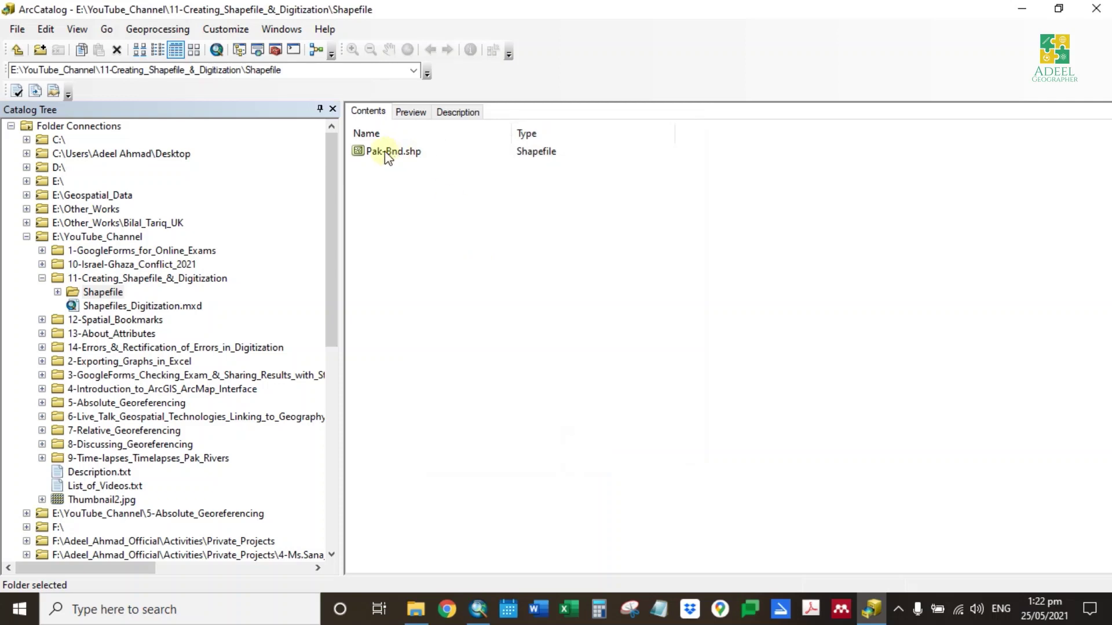
# Shrink the ArcCatalog window, add Pak-Bnd.shp from it to the layers in ArcMap, and remove that layer again.
pyautogui.doubleClick(583, 6)
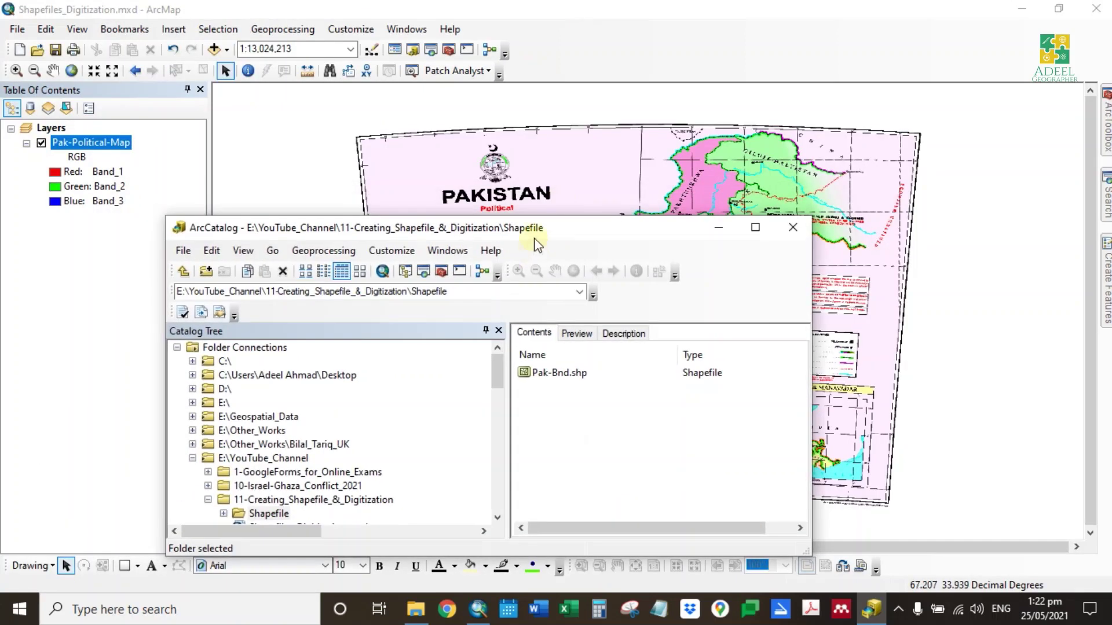
pyautogui.moveTo(541, 226); pyautogui.dragTo(658, 206)
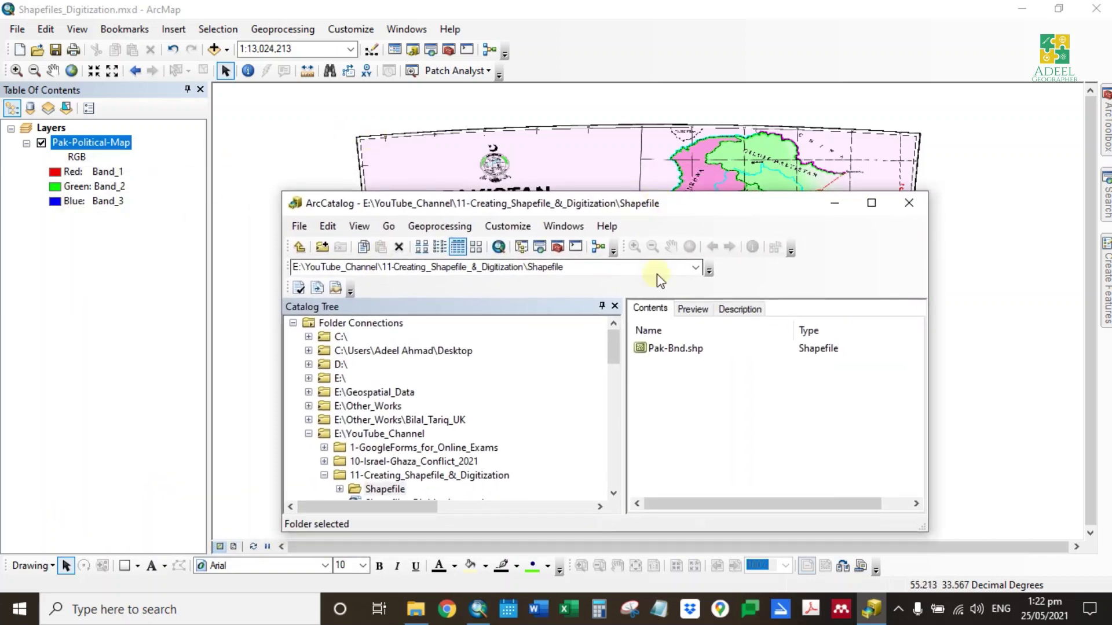
pyautogui.moveTo(667, 355); pyautogui.dragTo(109, 127)
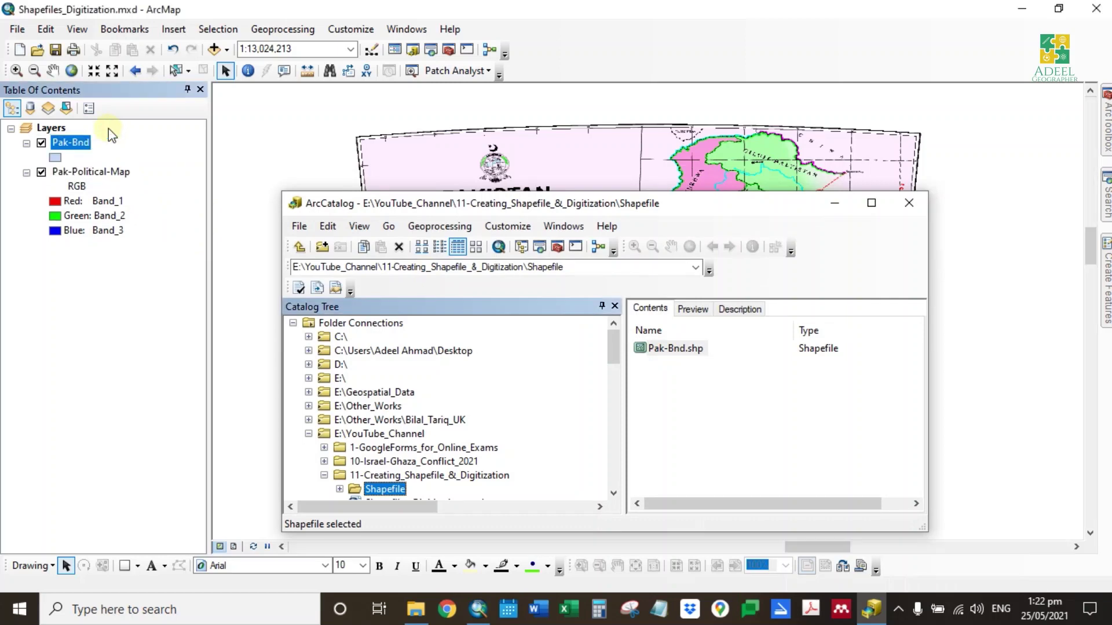
pyautogui.rightClick(72, 140)
pyautogui.click(96, 164)
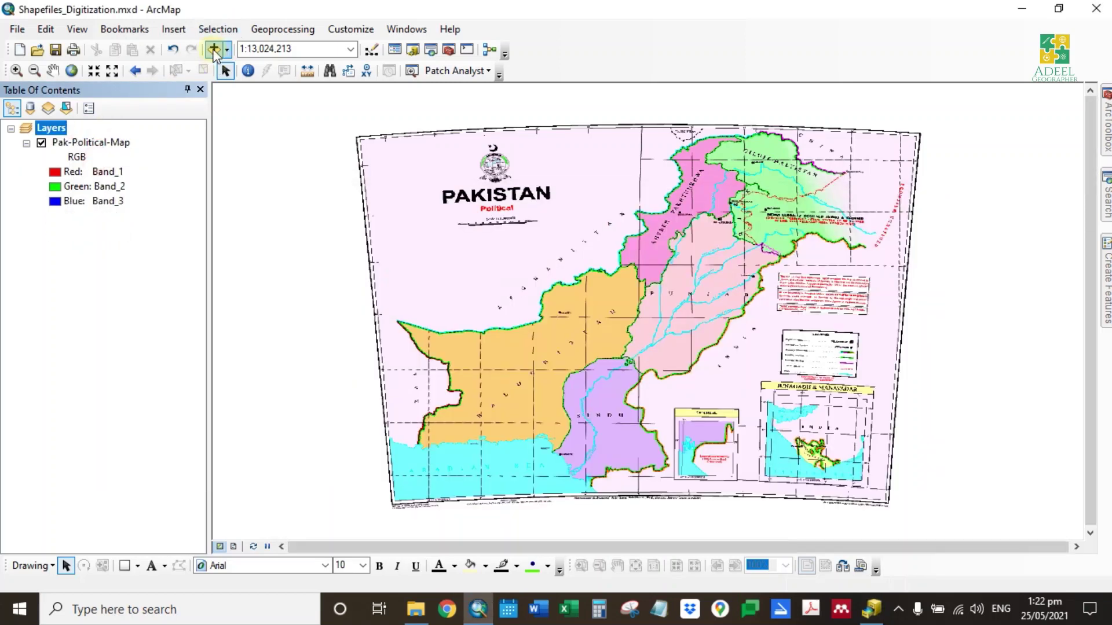
# Add Pak-Bnd.shp from the Shapefile folder inside 11-Creating_Shapefile_&_Digitization to the map.
pyautogui.click(214, 49)
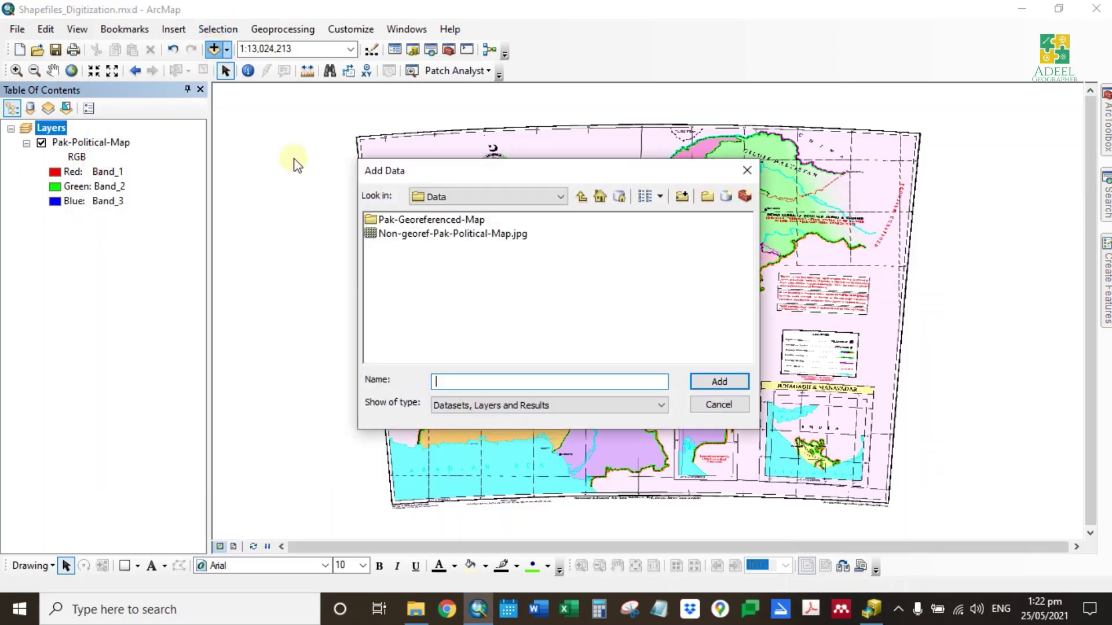
pyautogui.click(582, 197)
pyautogui.click(582, 197)
pyautogui.doubleClick(393, 247)
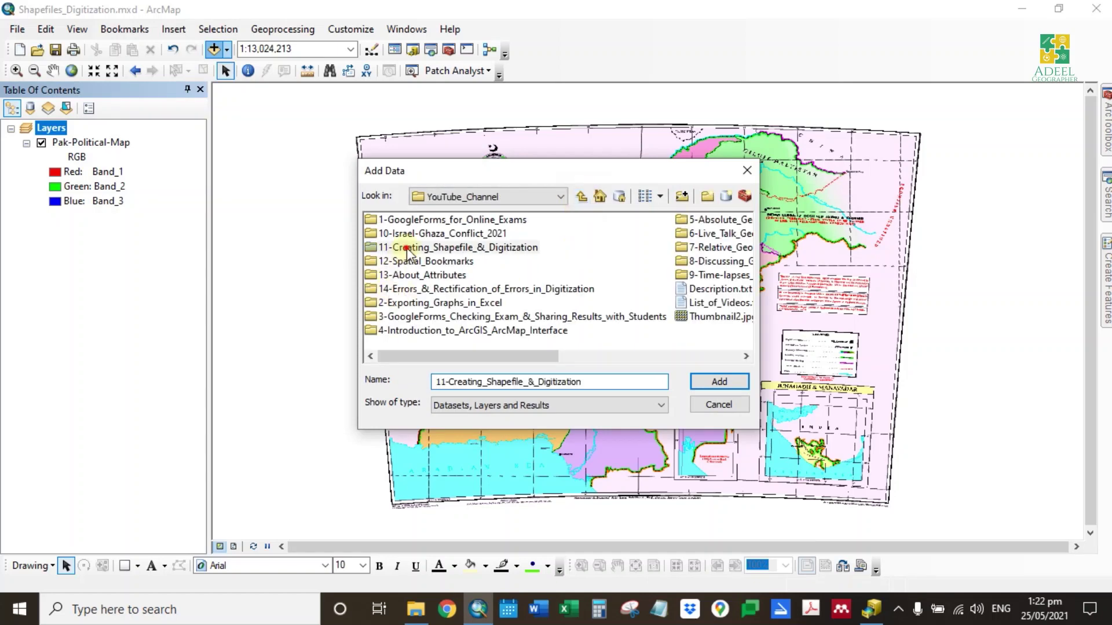
pyautogui.doubleClick(394, 220)
pyautogui.click(394, 221)
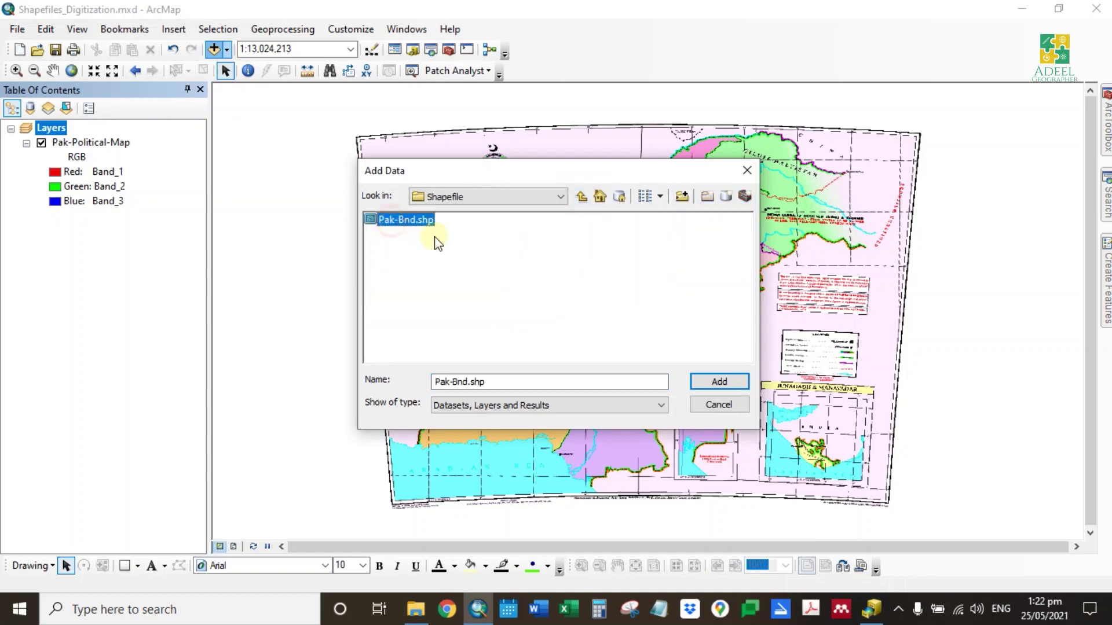
pyautogui.click(712, 380)
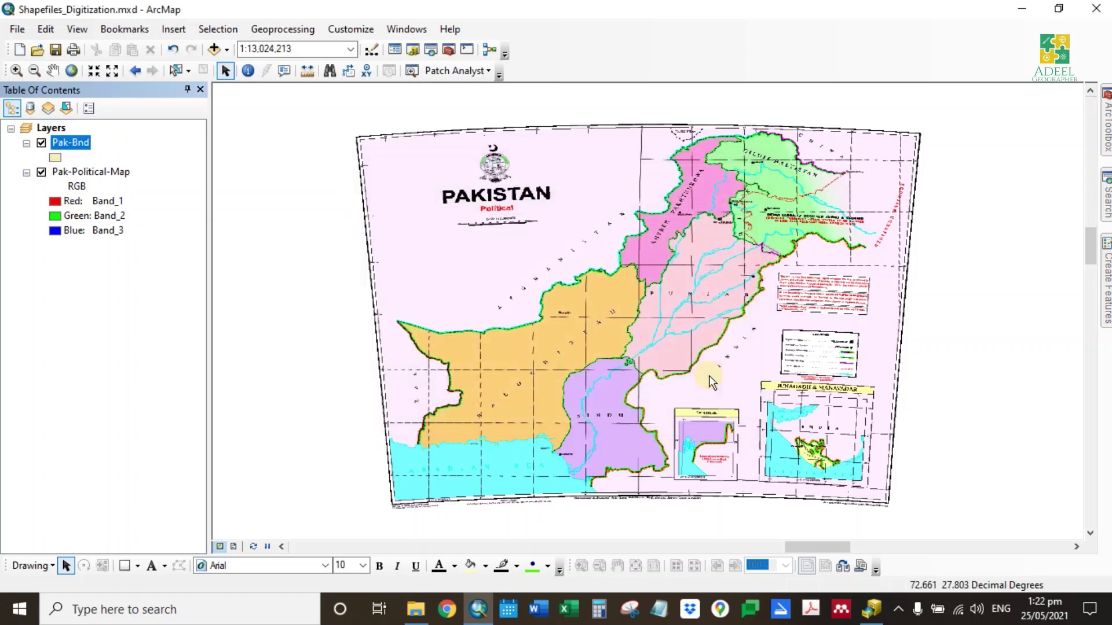
pyautogui.click(72, 146)
pyautogui.click(415, 609)
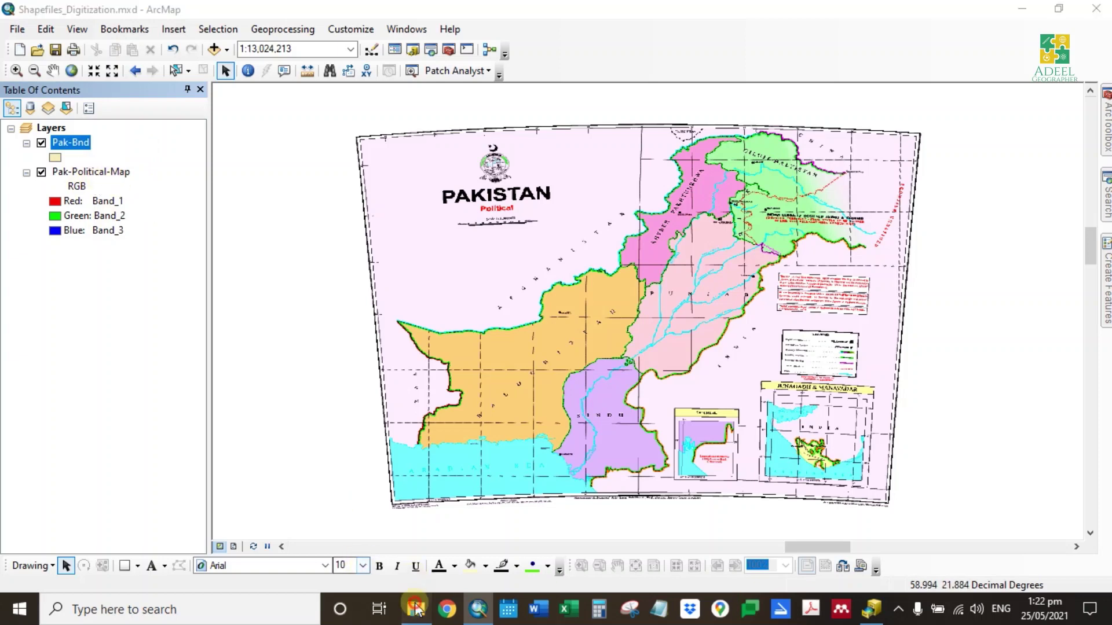
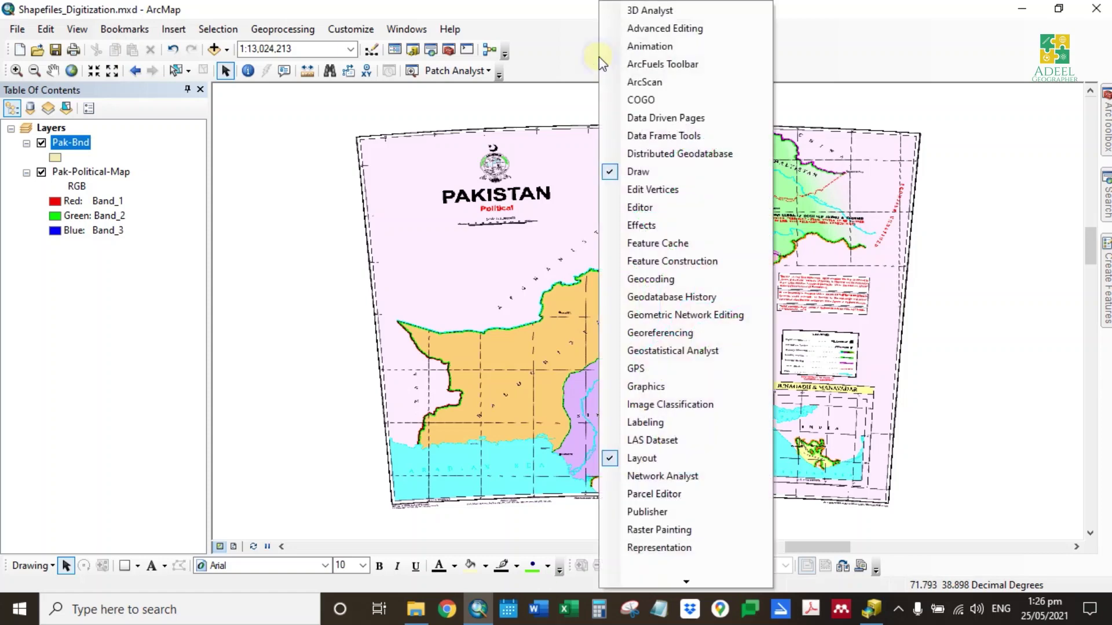
# Show the Editor toolbar and try to start an edit session from it.
pyautogui.click(653, 210)
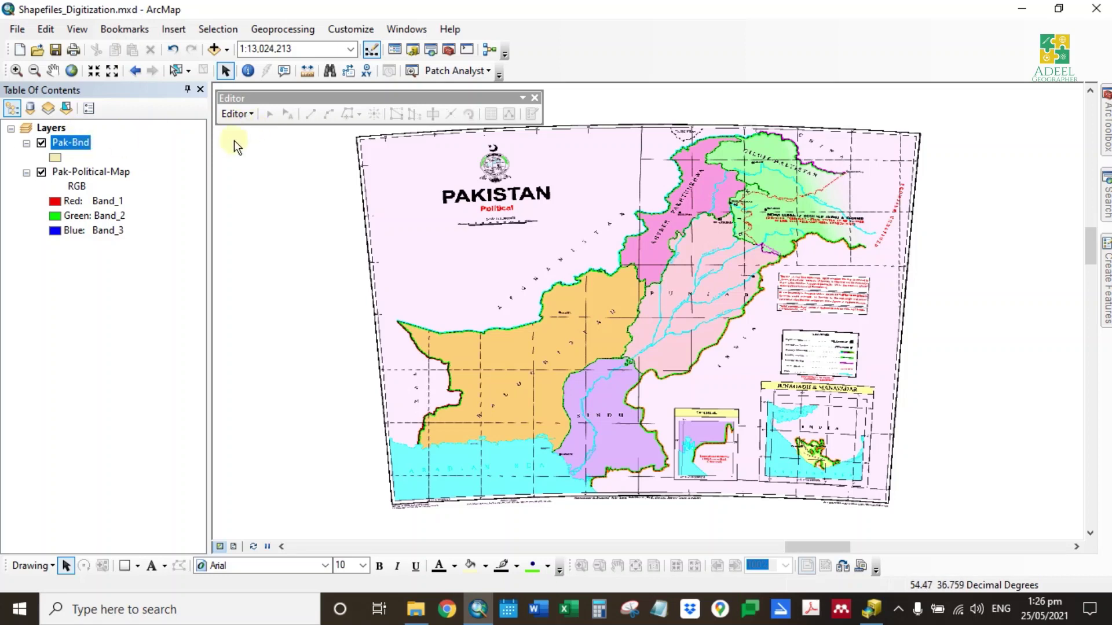
pyautogui.click(240, 113)
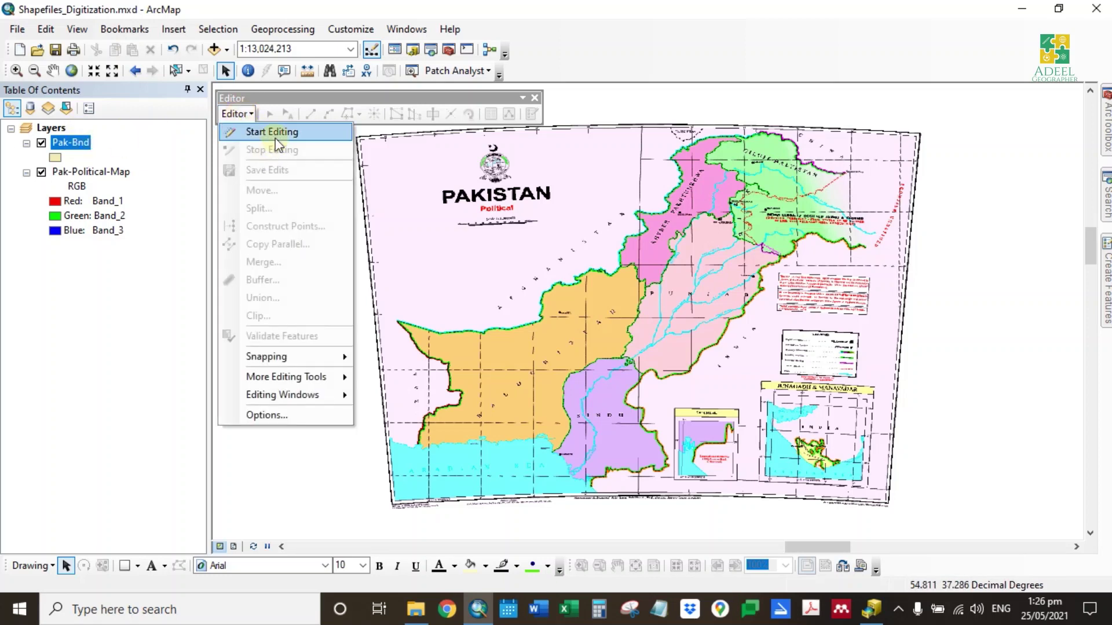
pyautogui.click(276, 138)
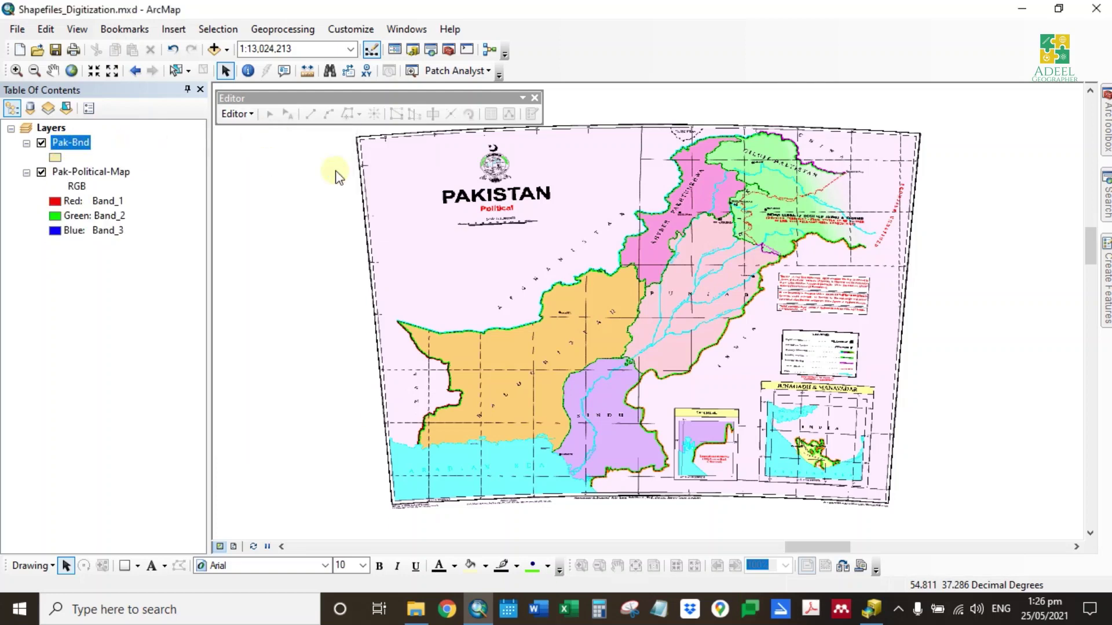
pyautogui.click(238, 114)
pyautogui.click(267, 152)
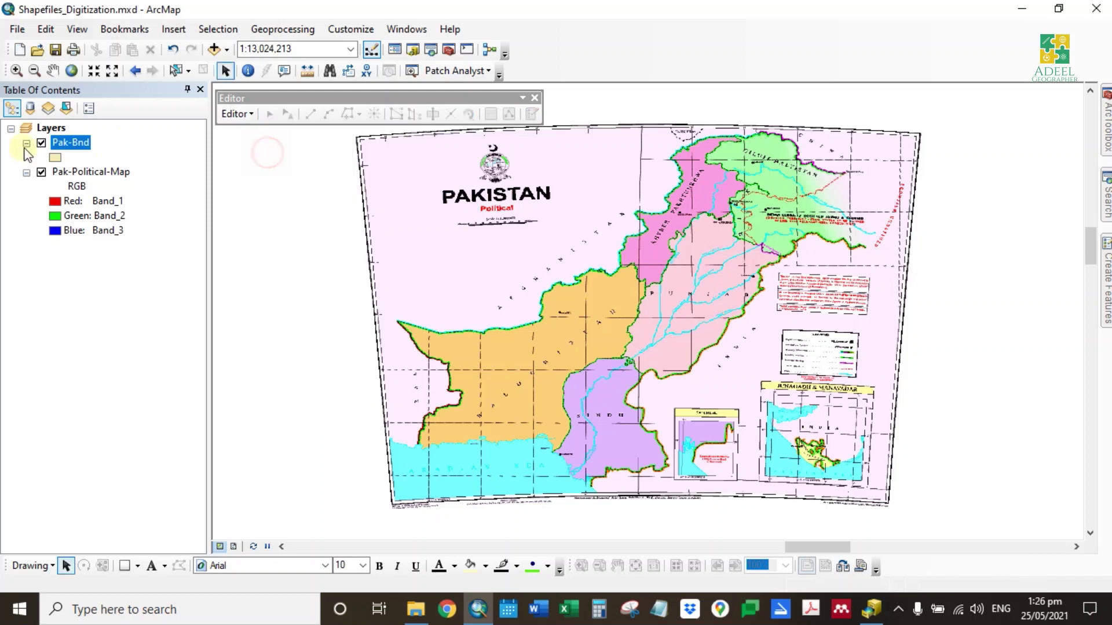
# Start editing the Pak-Bnd layer and choose its feature template with the Polygon construction tool.
pyautogui.rightClick(72, 145)
pyautogui.moveTo(262, 343)
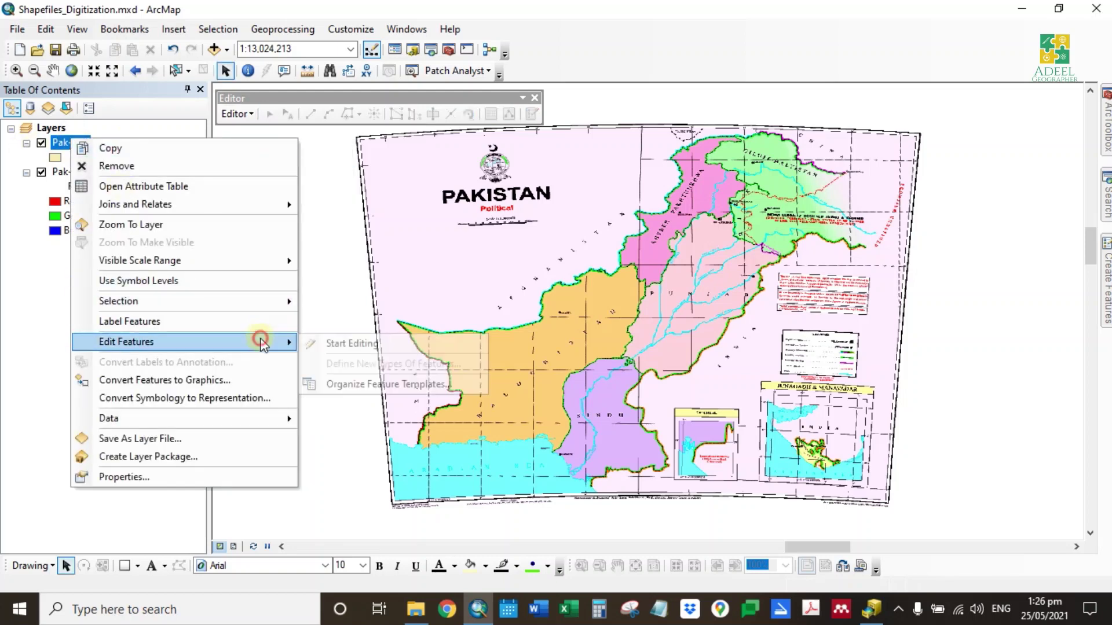
pyautogui.click(352, 344)
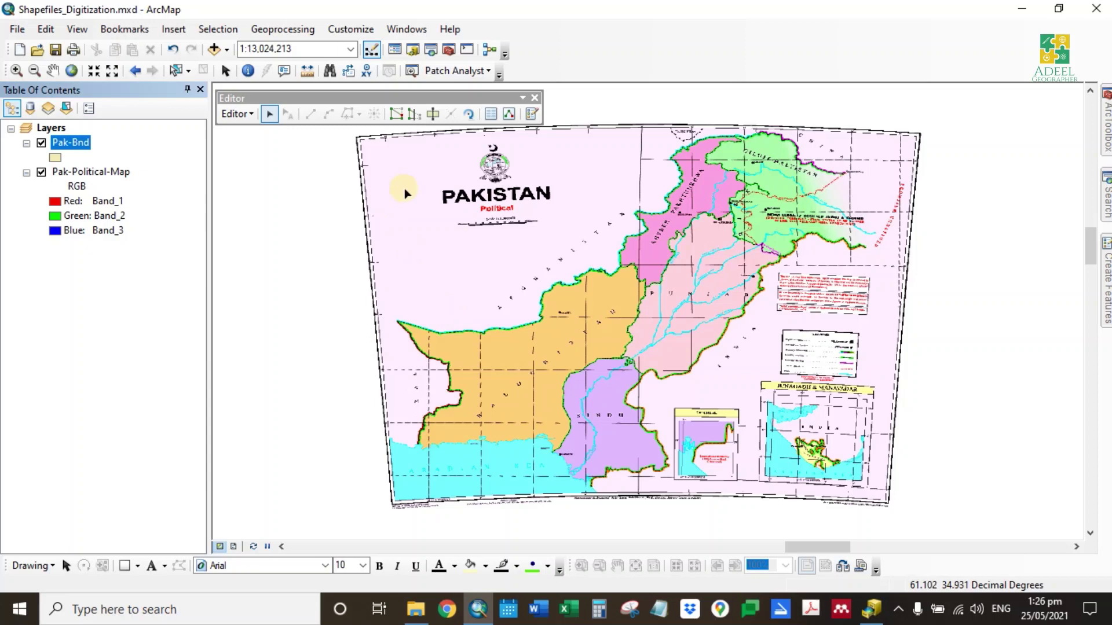
pyautogui.click(531, 114)
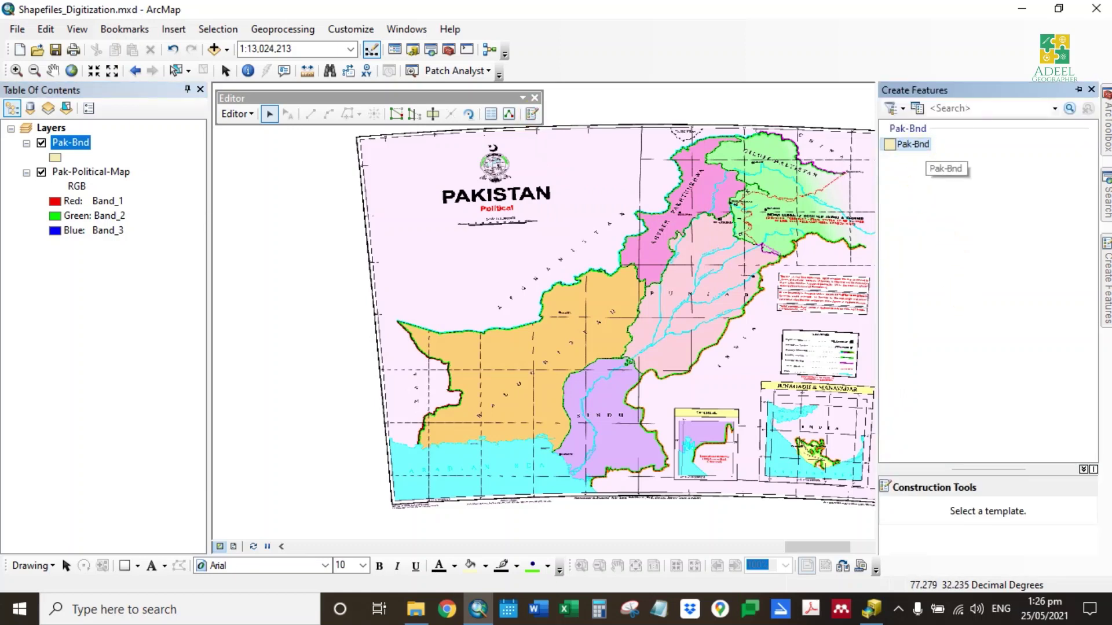
pyautogui.click(913, 144)
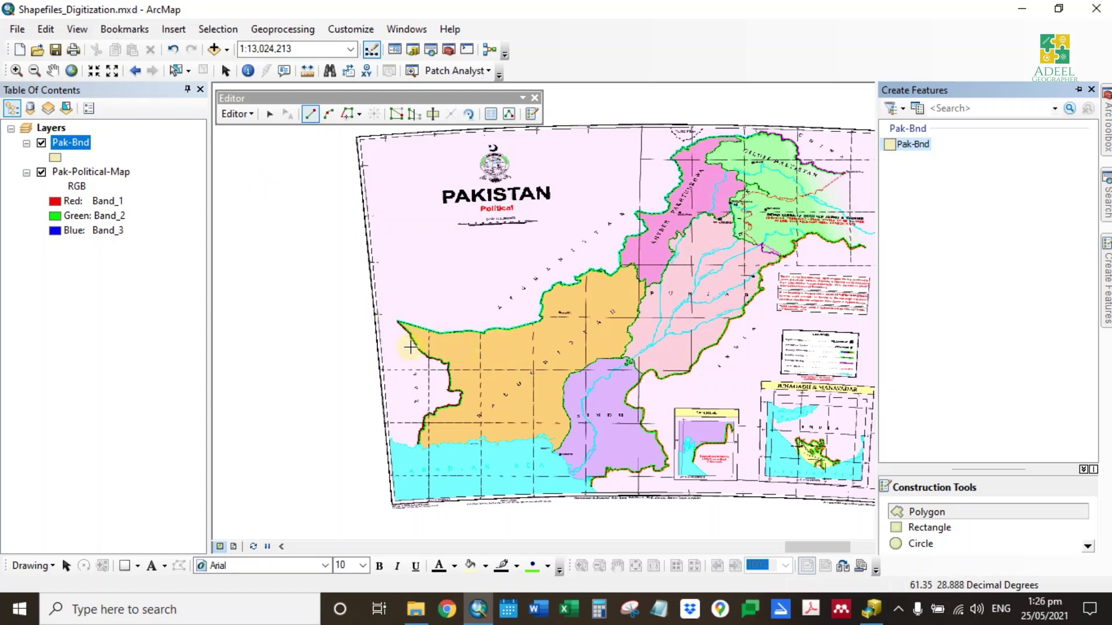
# Zoom in on Balochistan's western tip and set the data frame extent to a fixed scale of 1:5,000,000.
pyautogui.scroll(3, 409, 327)
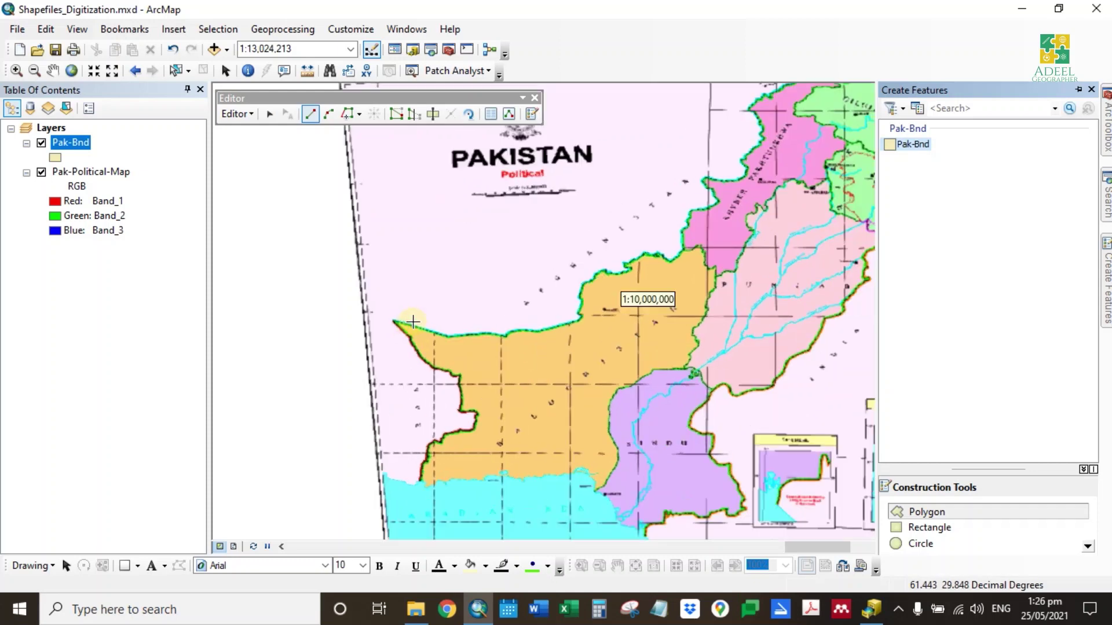
pyautogui.moveTo(551, 384); pyautogui.dragTo(423, 318)
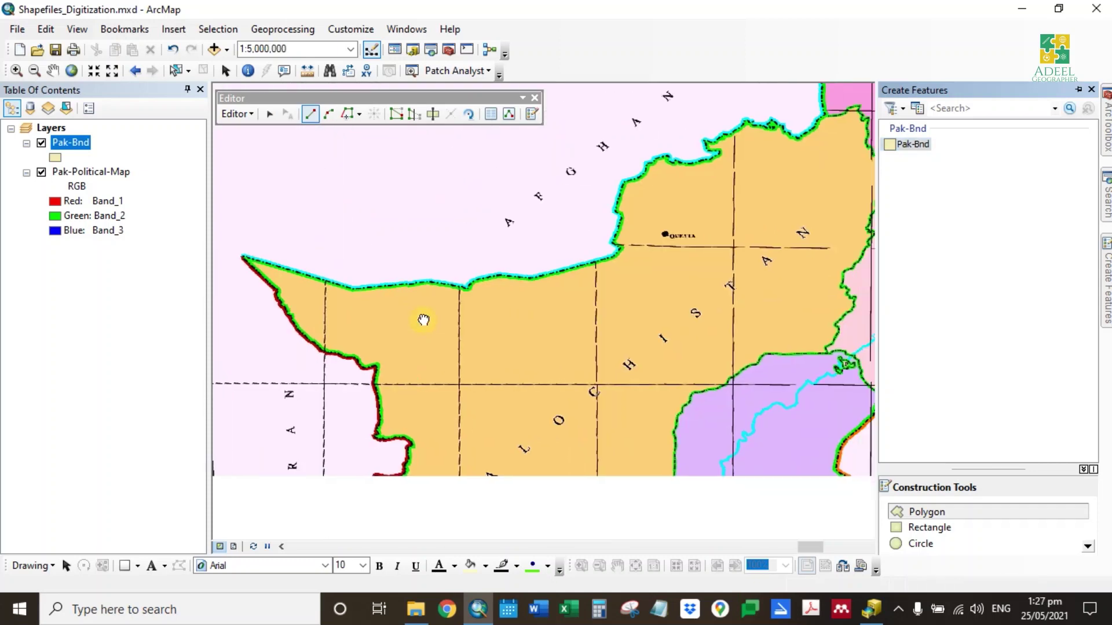
pyautogui.click(301, 50)
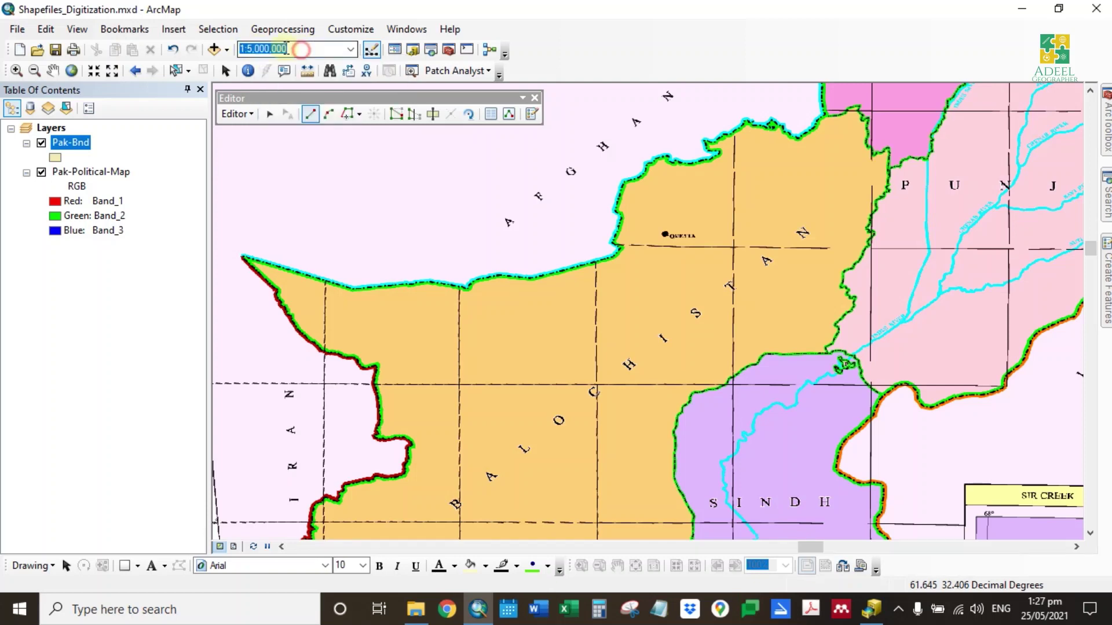
pyautogui.rightClick(62, 132)
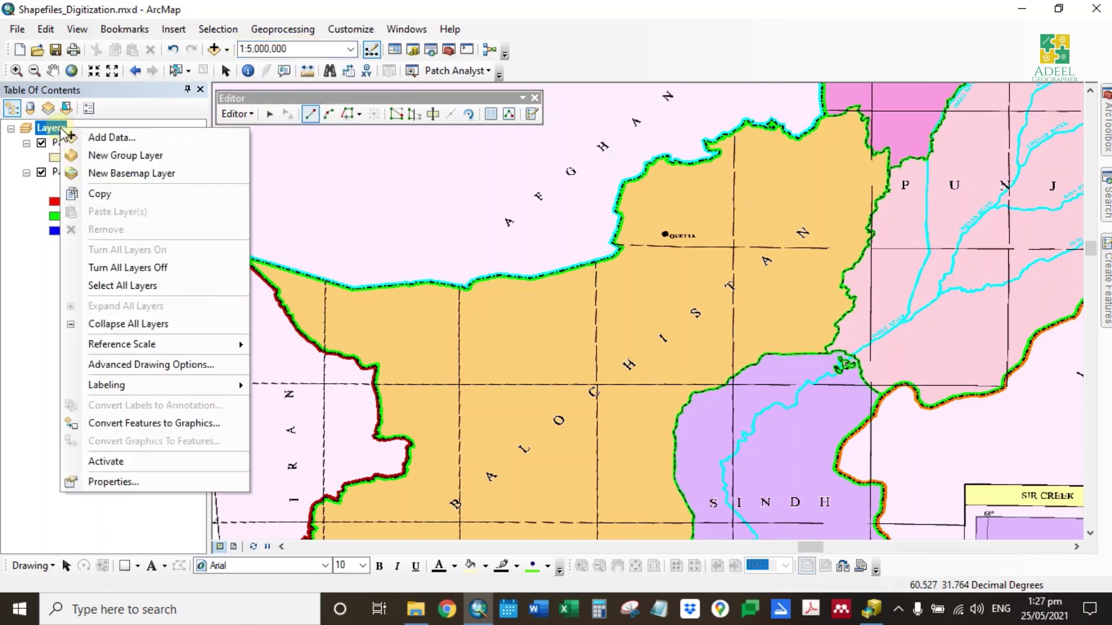
pyautogui.click(142, 484)
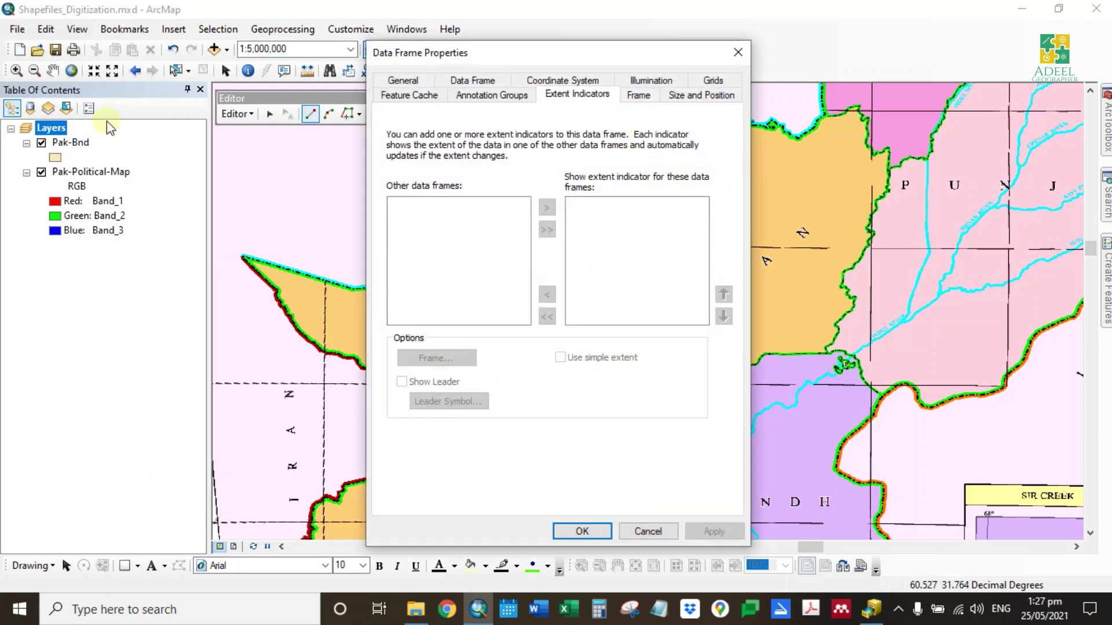
pyautogui.click(478, 84)
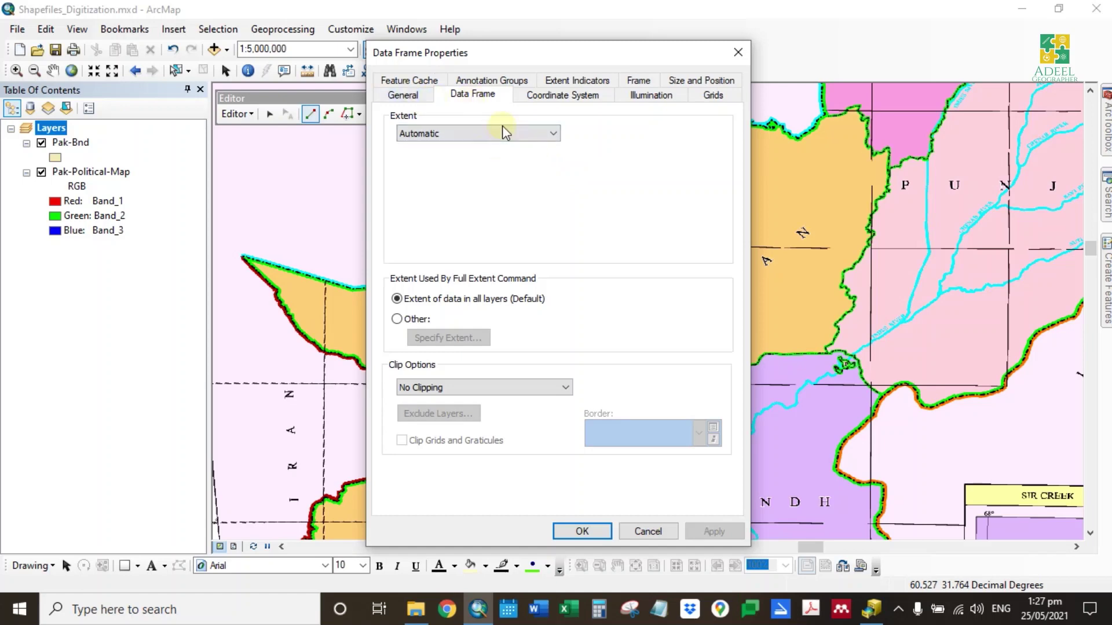
pyautogui.click(504, 132)
pyautogui.click(455, 157)
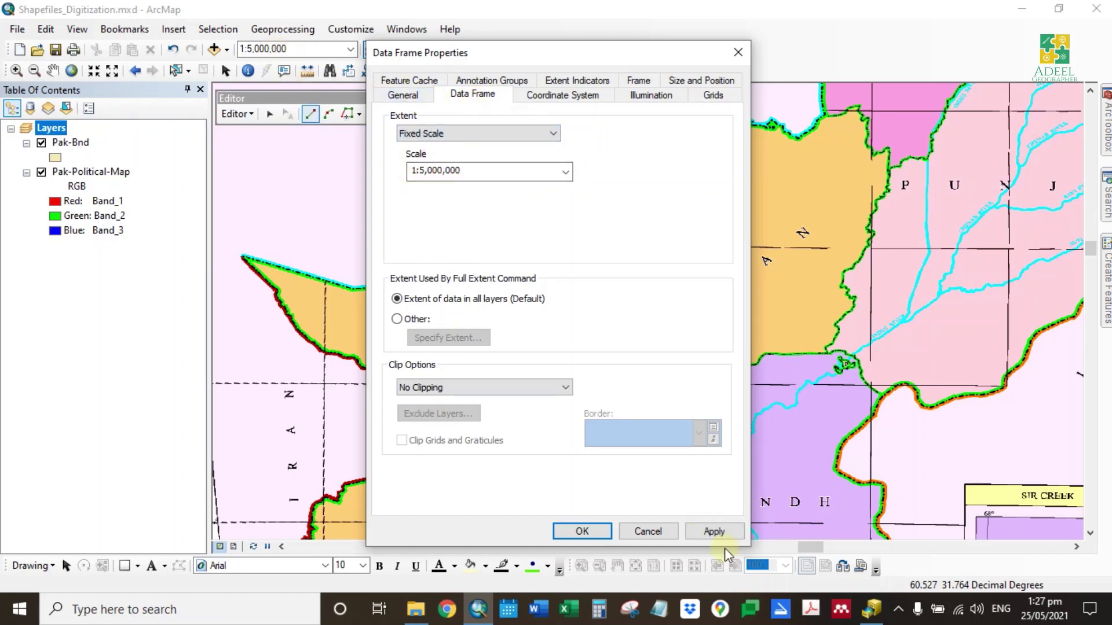
pyautogui.click(596, 530)
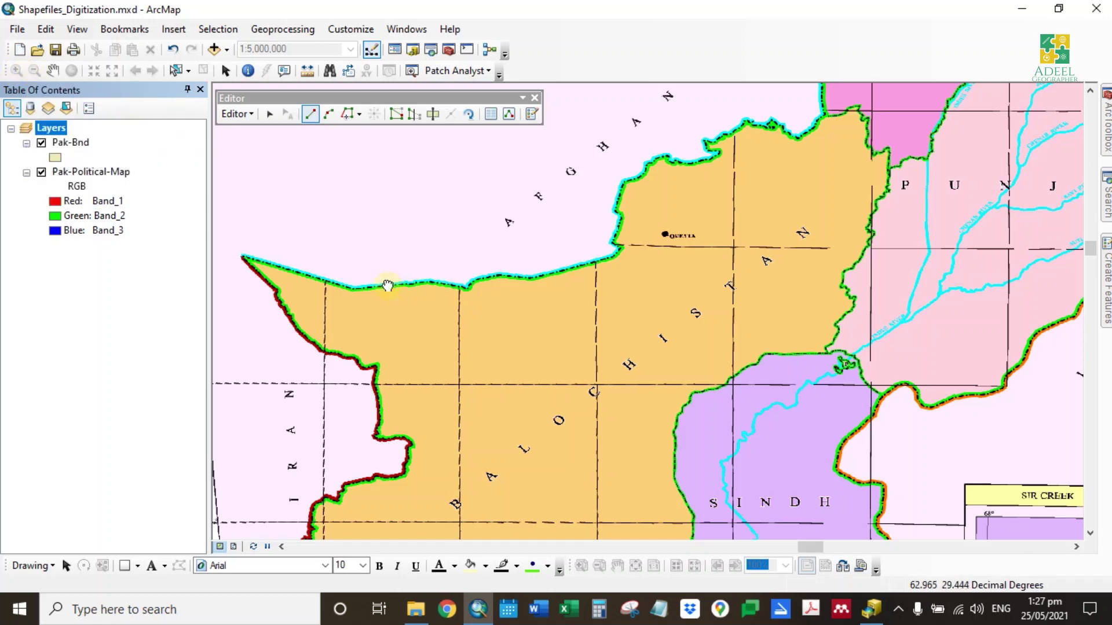
# Begin a Pak-Bnd polygon with straight segments, tracing the Afghan border from Balochistan's western tip to the bend southwest of Quetta.
pyautogui.moveTo(387, 286); pyautogui.dragTo(430, 289)
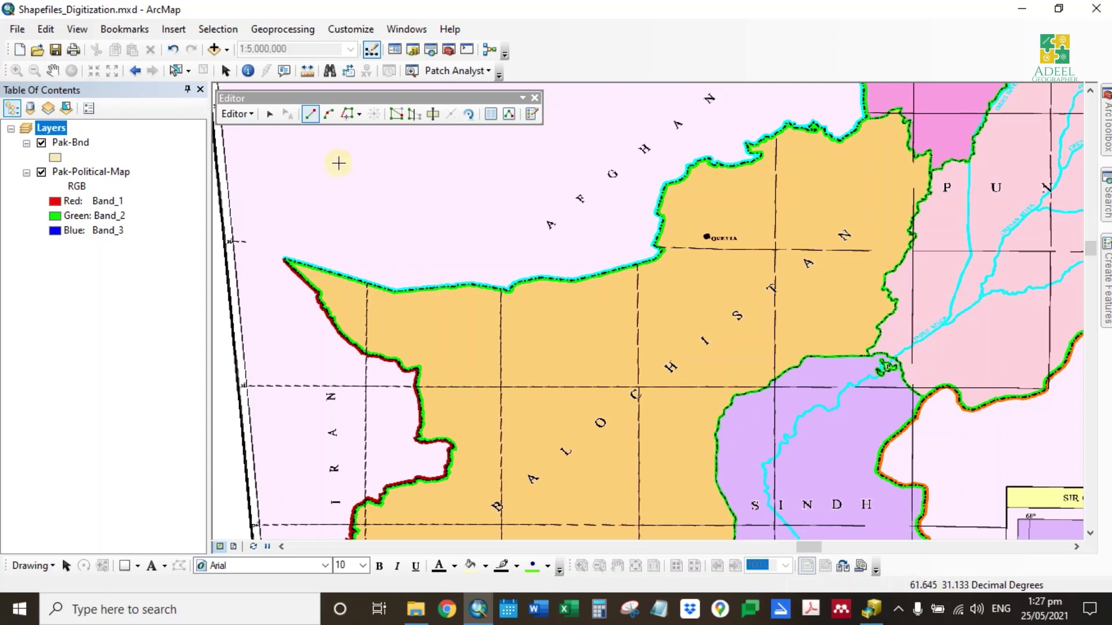
pyautogui.click(533, 118)
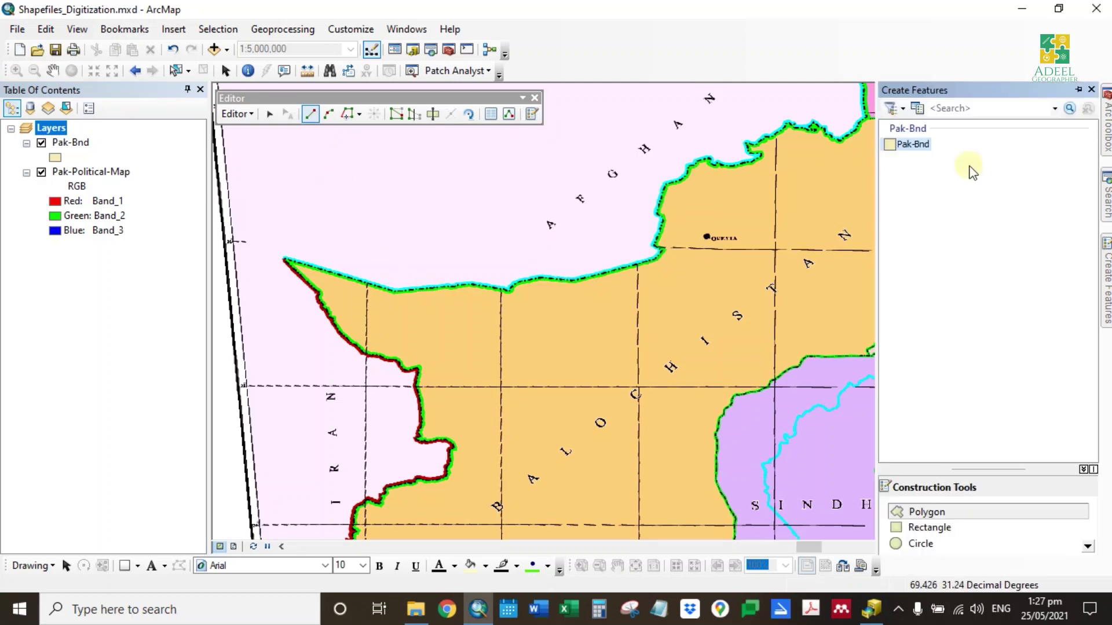
pyautogui.click(916, 145)
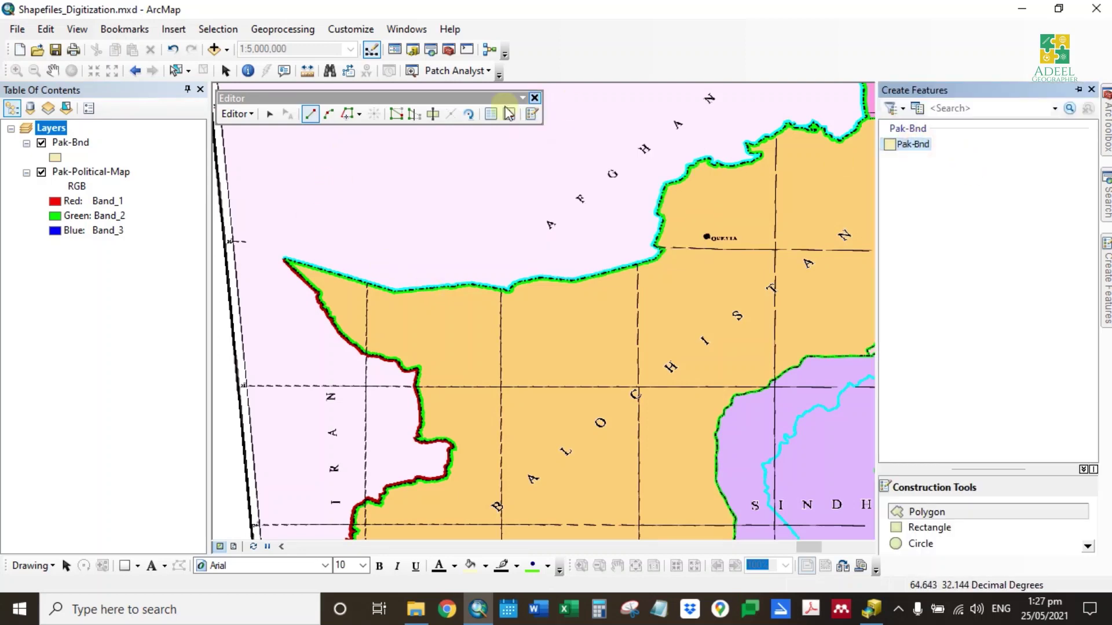
pyautogui.click(311, 114)
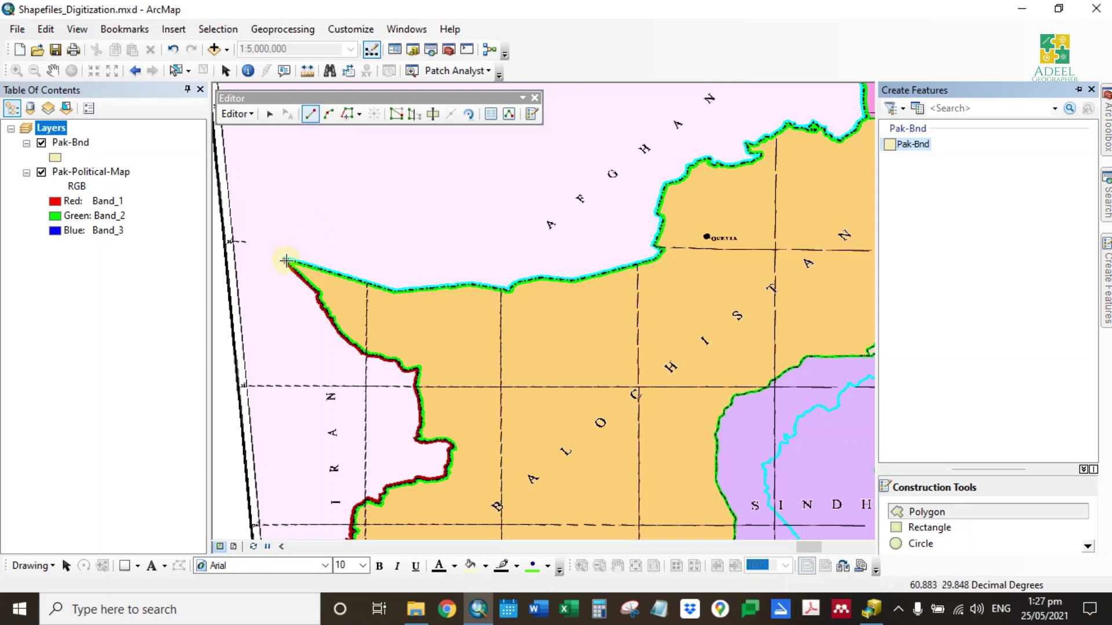
pyautogui.click(285, 260)
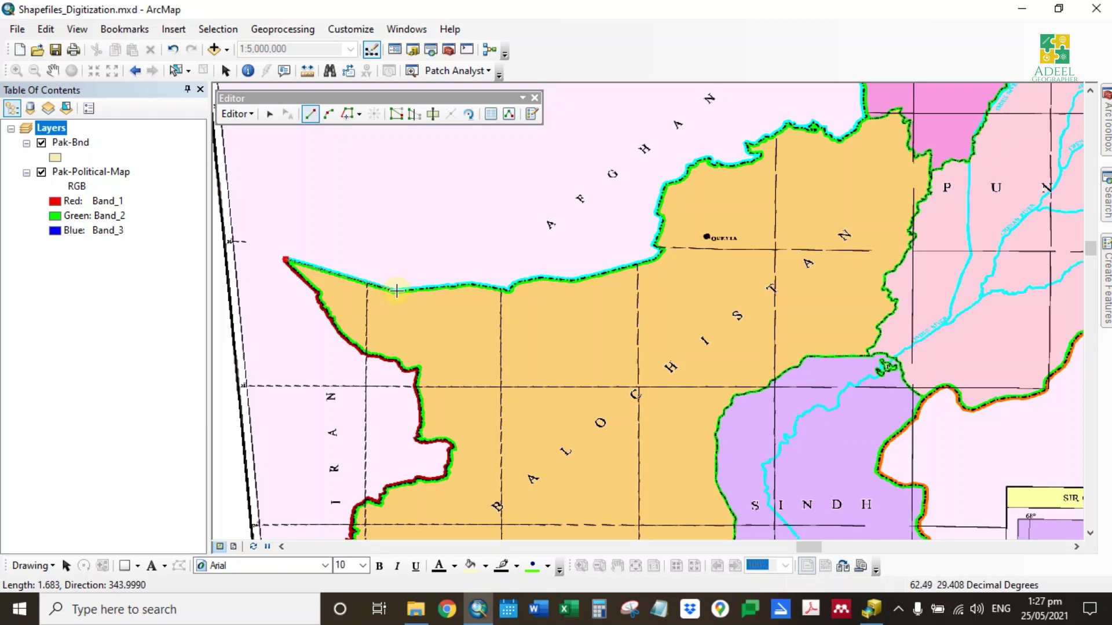
pyautogui.click(396, 291)
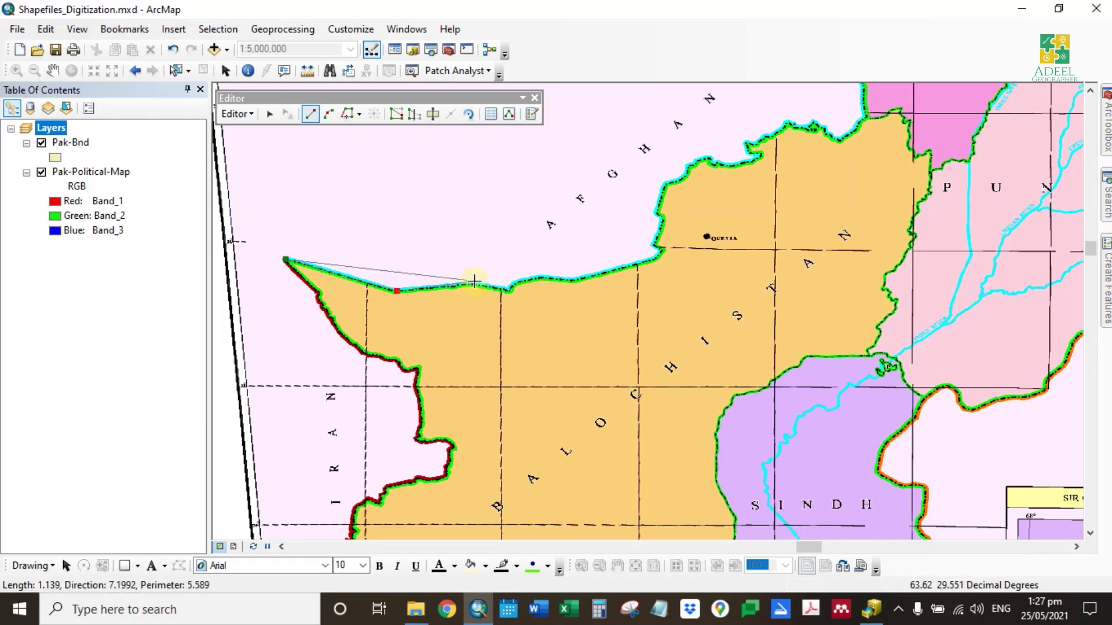
pyautogui.click(474, 282)
pyautogui.click(509, 289)
pyautogui.click(524, 279)
pyautogui.click(556, 278)
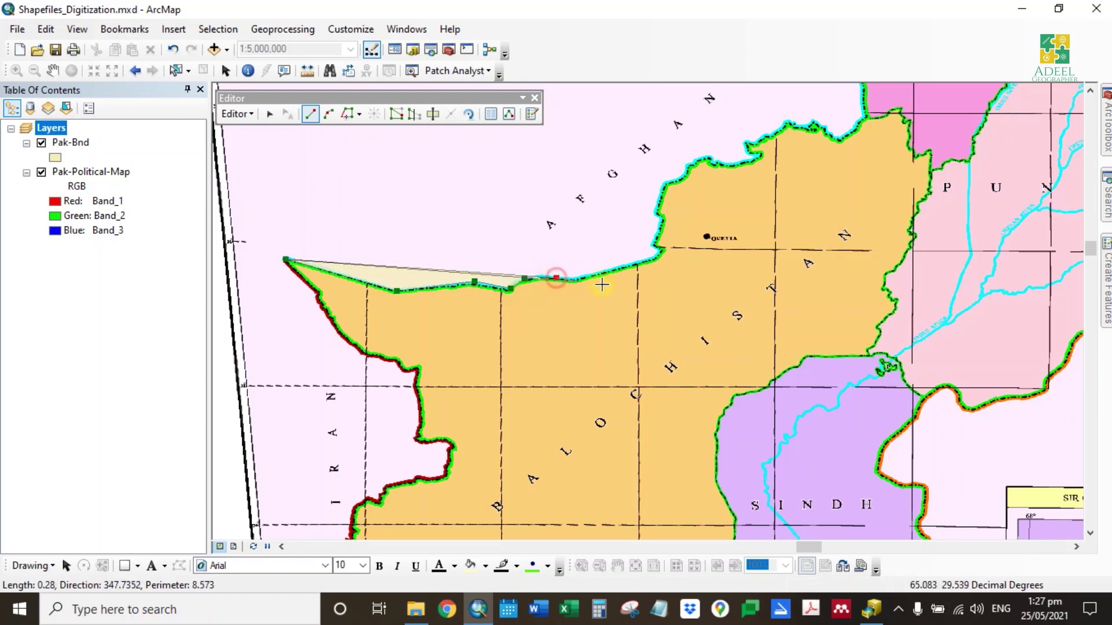
pyautogui.click(579, 279)
pyautogui.click(649, 261)
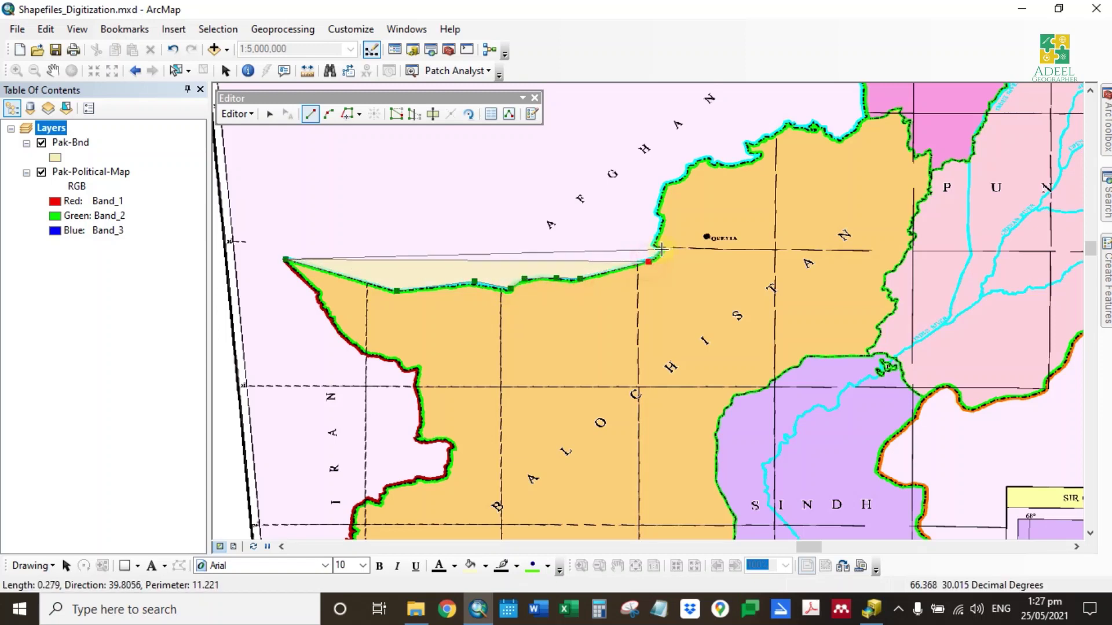
# Continue the Pak-Bnd polygon along the Afghan border from the bend southwest of Quetta to the curve north of Quetta.
pyautogui.click(659, 249)
pyautogui.click(663, 217)
pyautogui.click(656, 211)
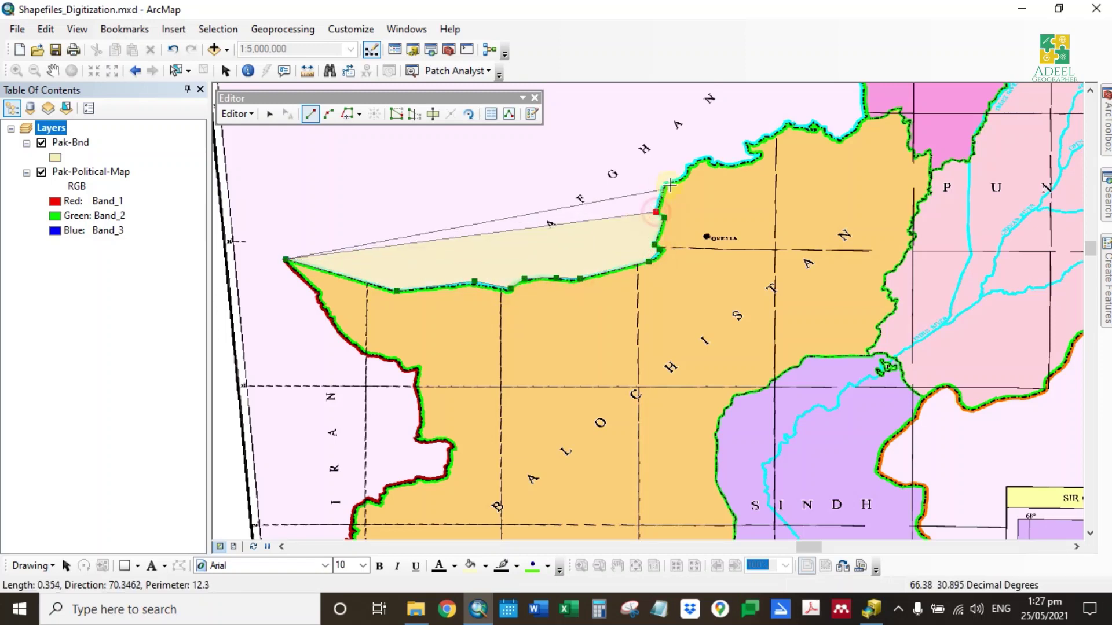
pyautogui.click(667, 186)
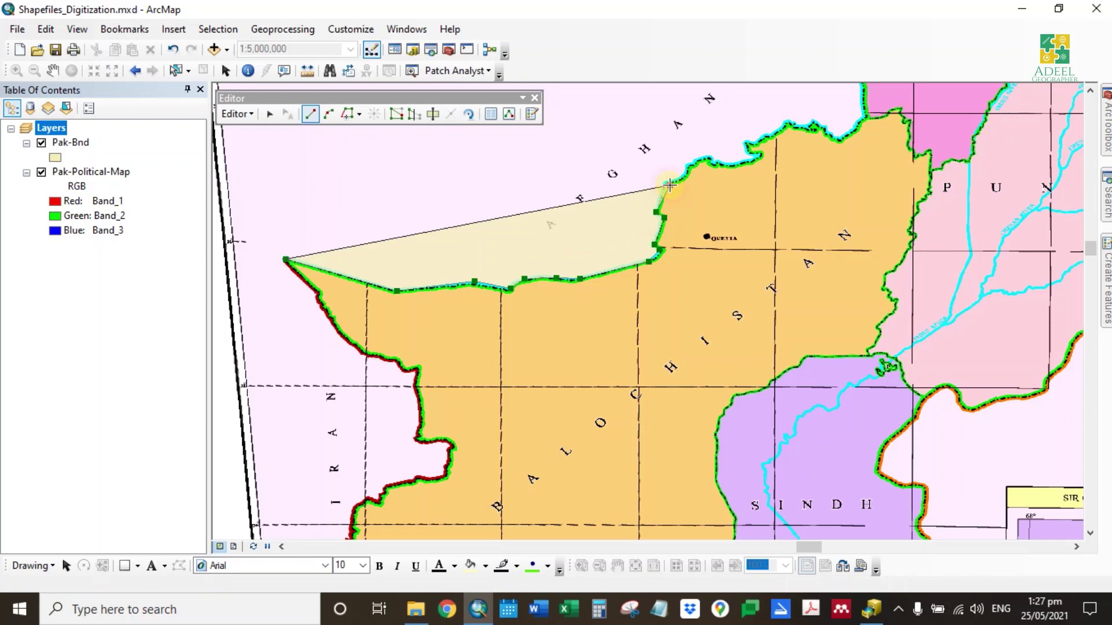
pyautogui.click(694, 165)
pyautogui.click(715, 158)
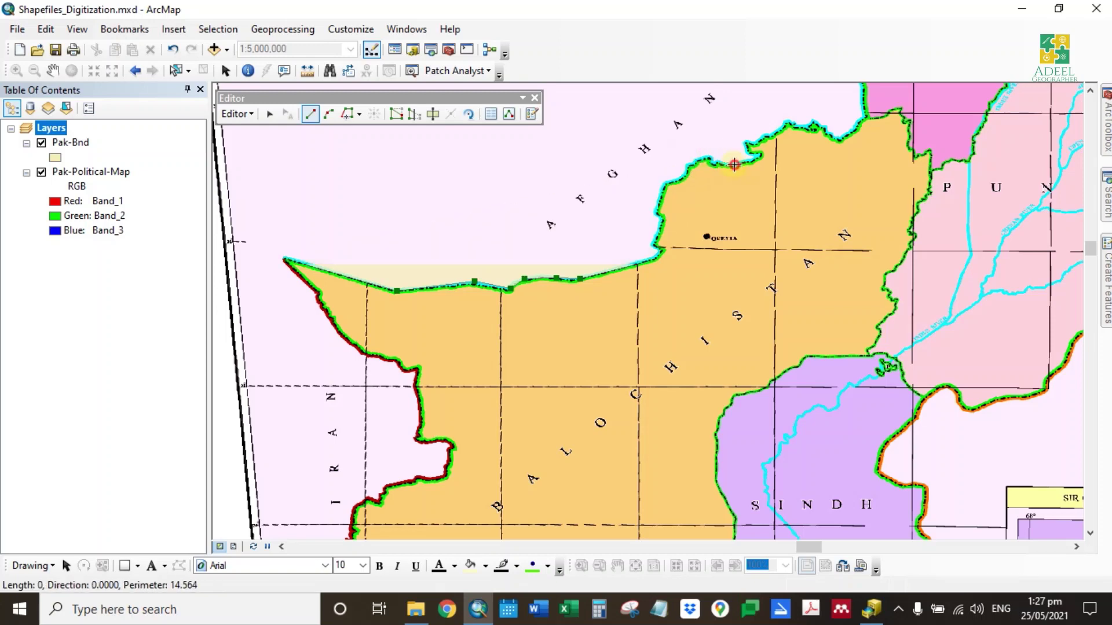
# Trace northern Balochistan's border northeast around the notch and just past the junction with Khyber Pakhtunkhwa.
pyautogui.click(734, 165)
pyautogui.click(761, 155)
pyautogui.click(747, 144)
pyautogui.click(769, 139)
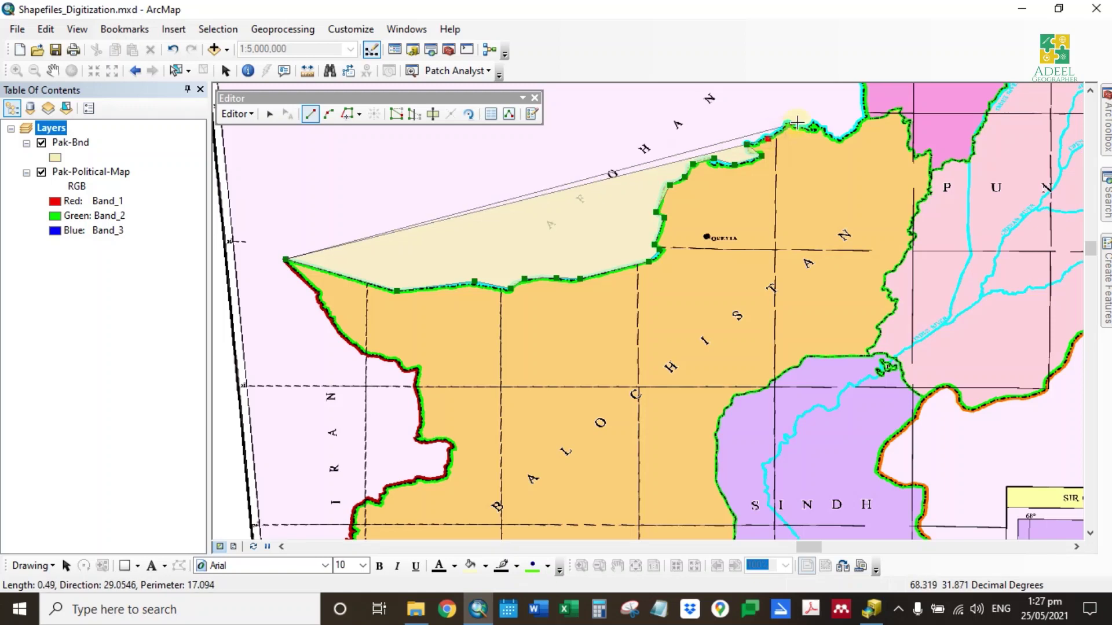
pyautogui.click(798, 122)
pyautogui.click(838, 136)
pyautogui.click(866, 114)
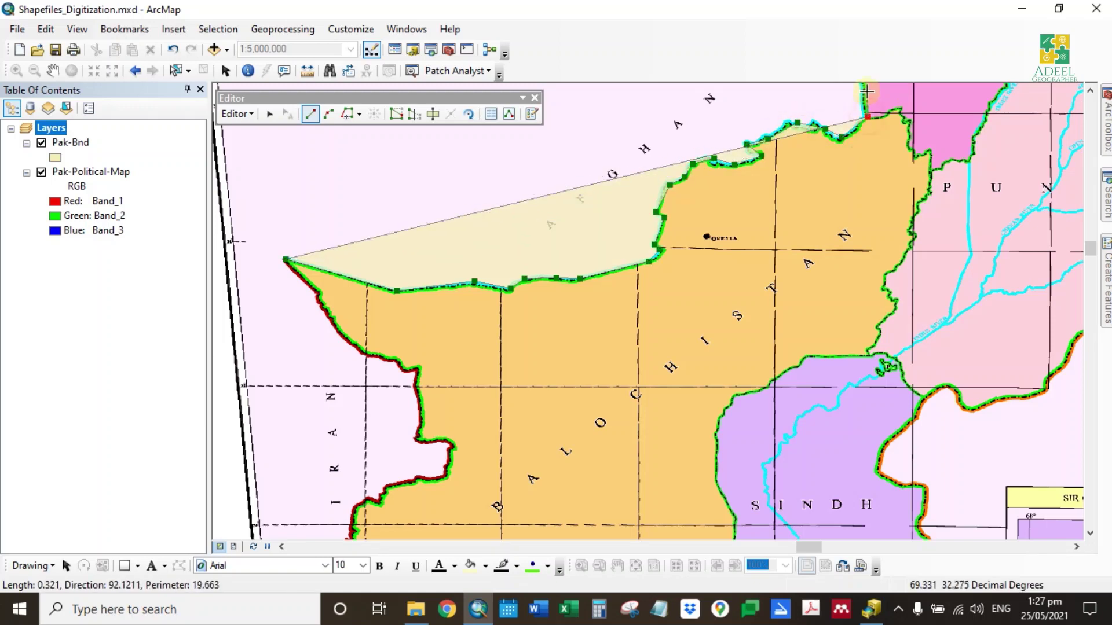
pyautogui.click(863, 88)
pyautogui.doubleClick(863, 88)
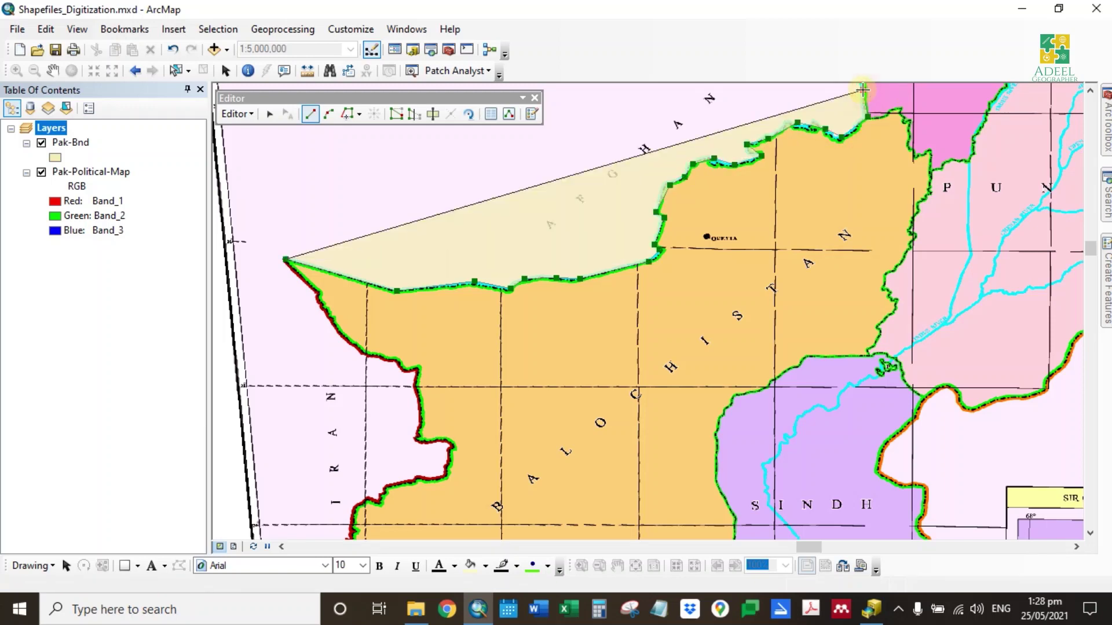
# Extend the polygon along Khyber Pakhtunkhwa's southwestern border up to just below the westward spur west of Peshawar.
pyautogui.press('Up')
pyautogui.press('Right')
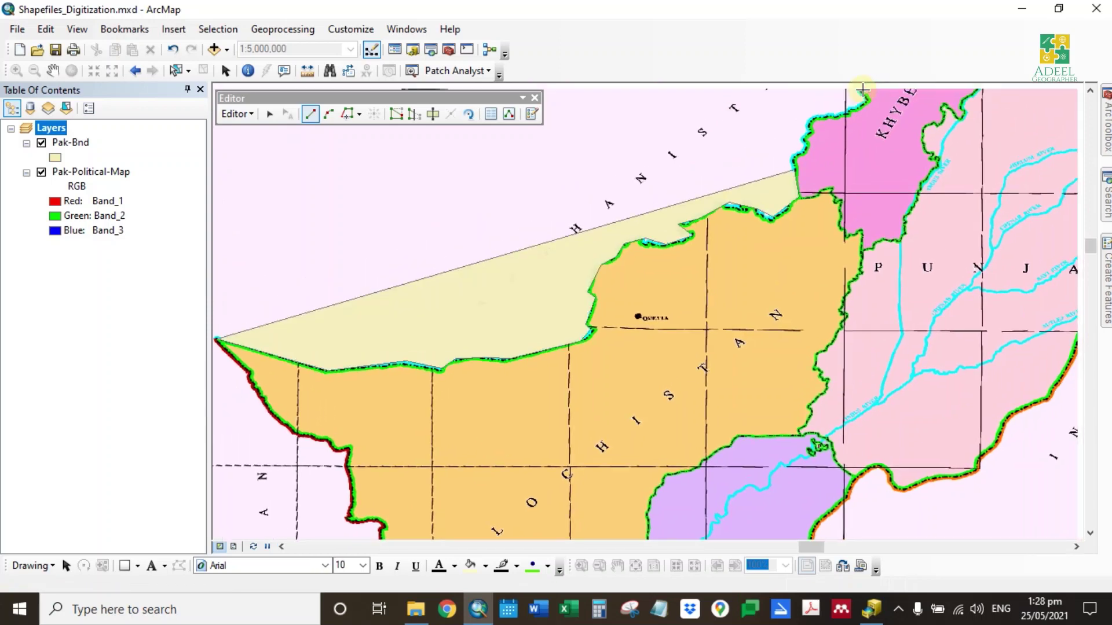
pyautogui.press('Up')
pyautogui.press('Right')
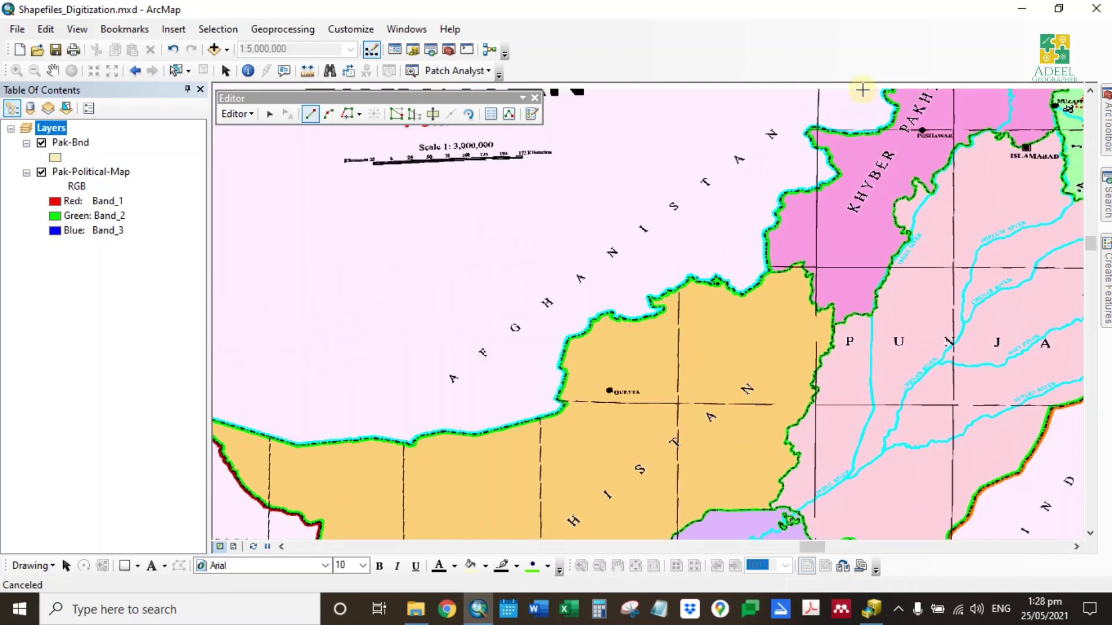
pyautogui.moveTo(803, 215)
pyautogui.mouseDown()
pyautogui.moveTo(757, 257)
pyautogui.moveTo(554, 294)
pyautogui.moveTo(551, 369)
pyautogui.mouseUp()
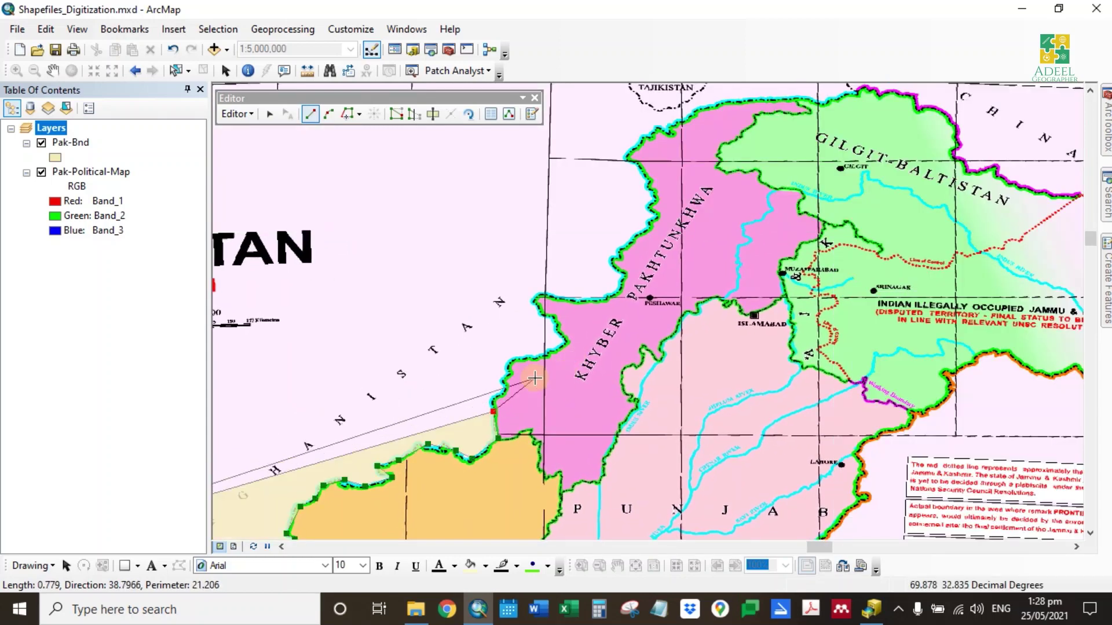
pyautogui.click(492, 397)
pyautogui.click(505, 380)
pyautogui.click(510, 364)
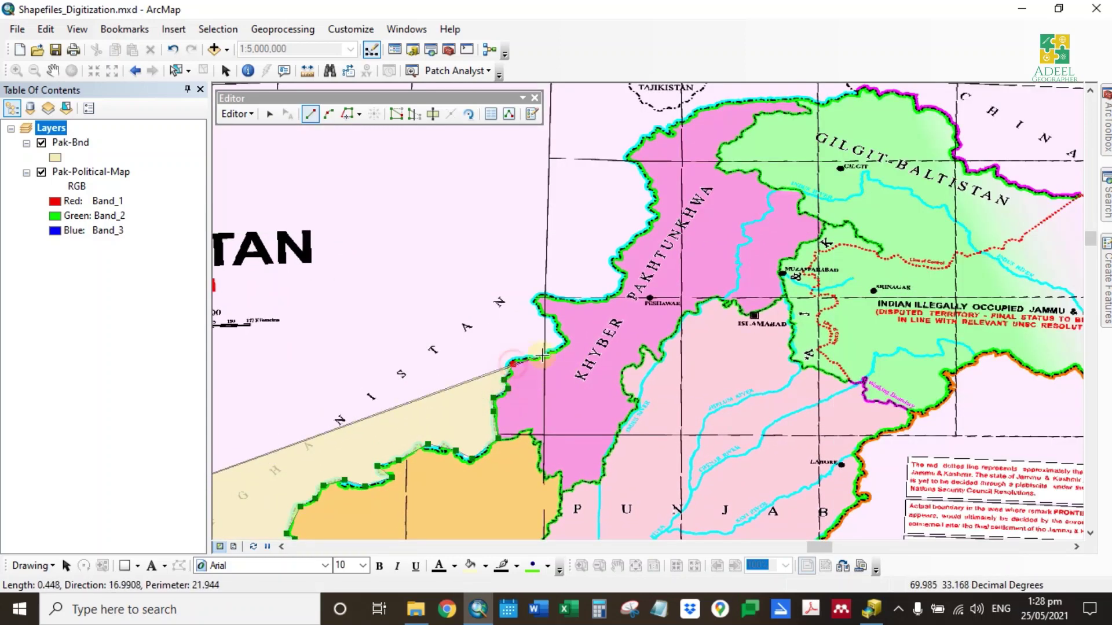
pyautogui.click(541, 355)
pyautogui.click(571, 341)
pyautogui.click(558, 324)
pyautogui.click(545, 315)
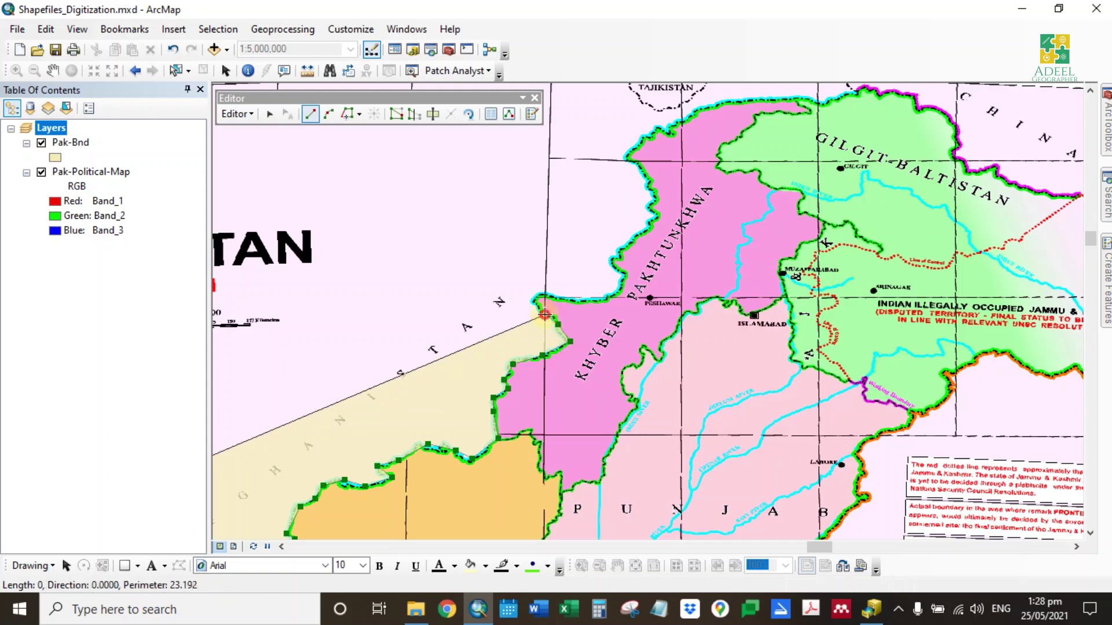
# Trace around the westward spur near Peshawar and north along Khyber Pakhtunkhwa's Afghan border.
pyautogui.click(538, 296)
pyautogui.click(553, 298)
pyautogui.click(605, 293)
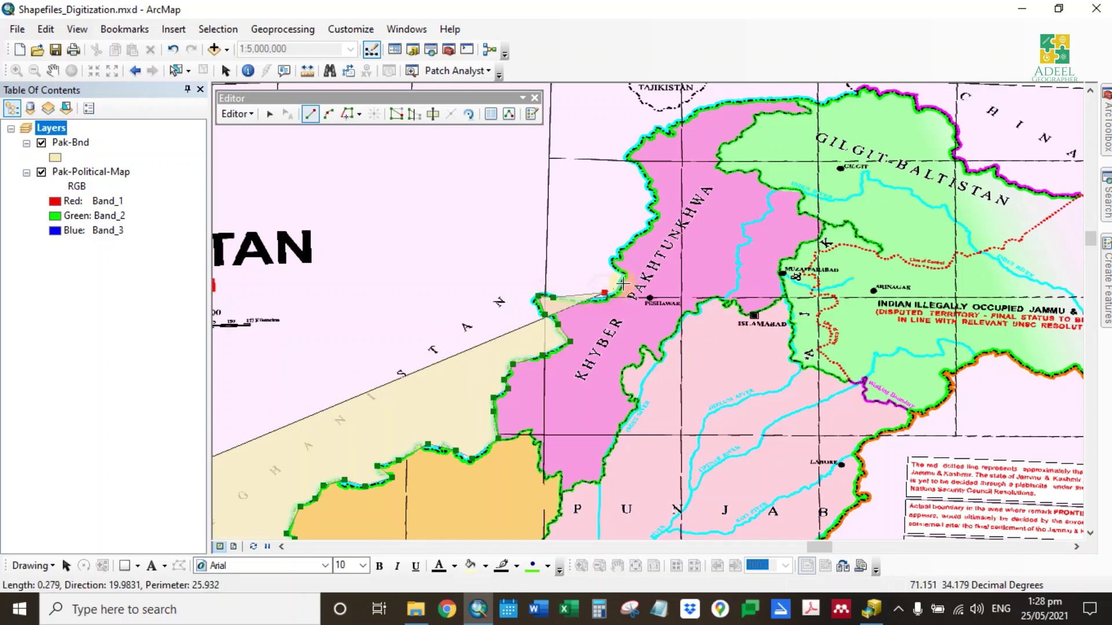
pyautogui.click(624, 283)
pyautogui.click(617, 253)
pyautogui.click(653, 221)
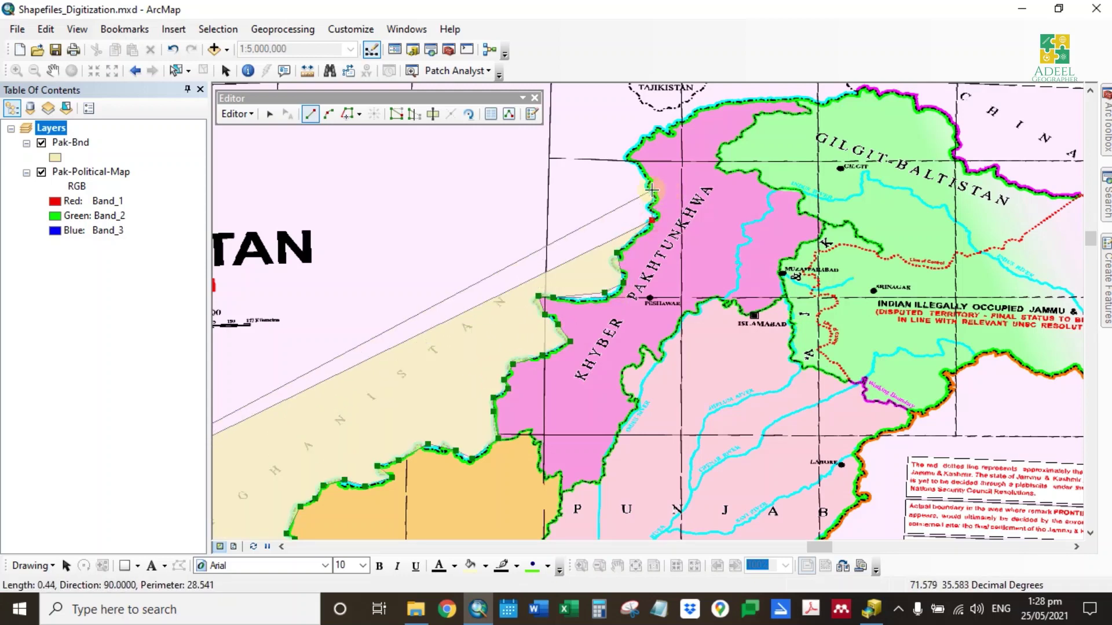
# Digitize Khyber Pakhtunkhwa's northwestern corner and the border south of Tajikistan, continuing past Gilgit-Baltistan's northern tip.
pyautogui.click(651, 190)
pyautogui.click(631, 157)
pyautogui.click(660, 131)
pyautogui.click(682, 124)
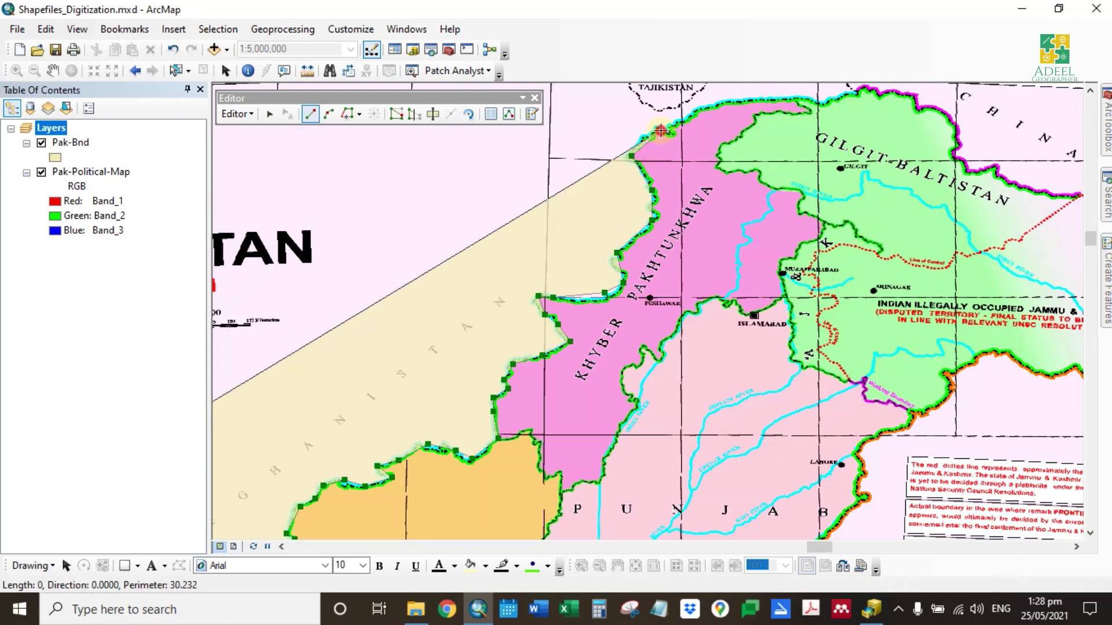
pyautogui.click(723, 105)
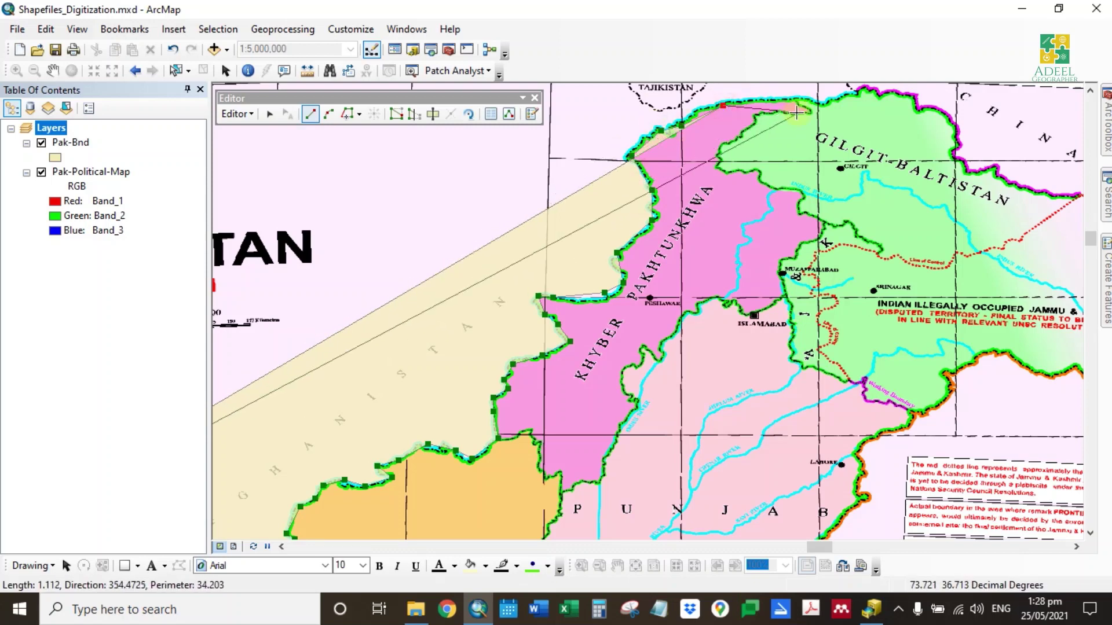
pyautogui.click(864, 87)
pyautogui.click(886, 90)
pyautogui.click(906, 92)
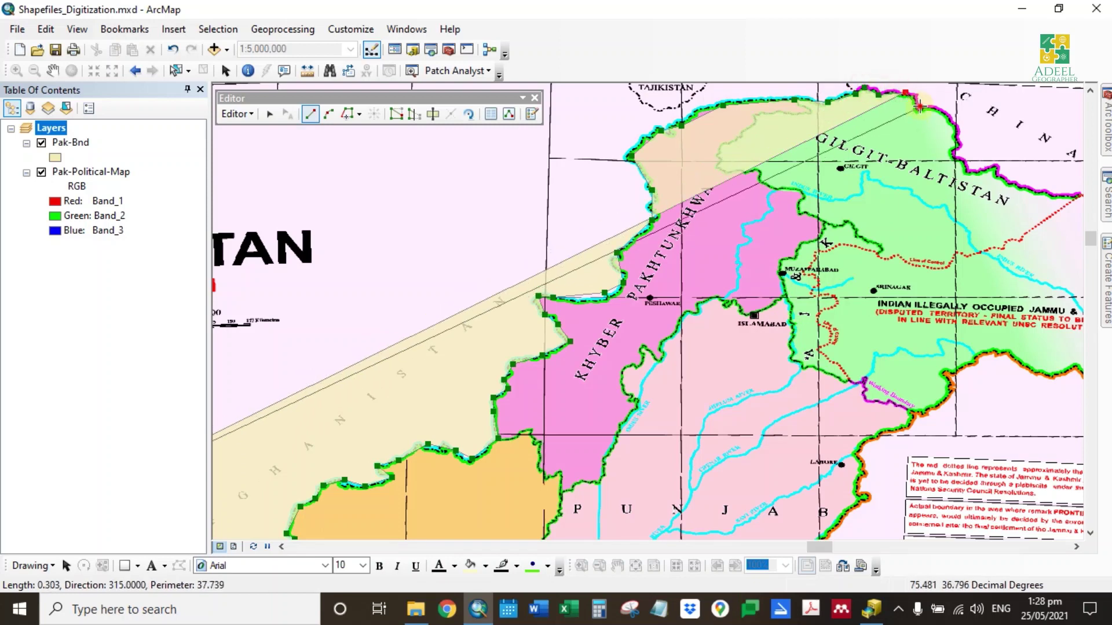
# Trace Gilgit-Baltistan's border with China southeast to its eastern tip, where the red dotted line begins.
pyautogui.click(919, 106)
pyautogui.click(946, 117)
pyautogui.click(963, 148)
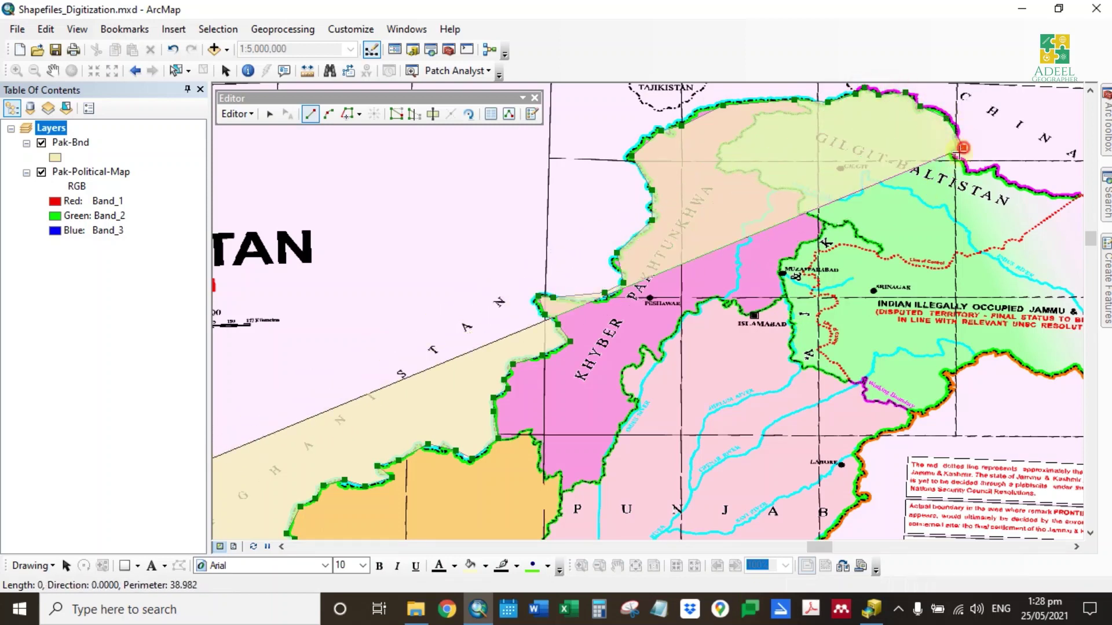
pyautogui.click(991, 171)
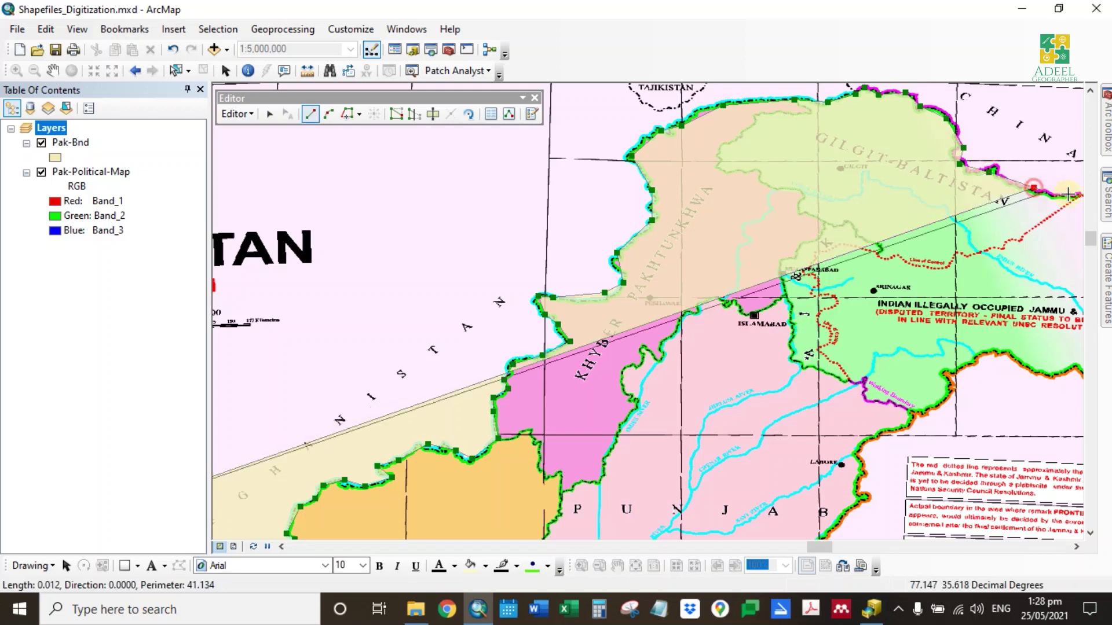
pyautogui.click(1034, 187)
pyautogui.click(1077, 197)
# Follow the dotted Line of Control from Gilgit-Baltistan's eastern tip westward to the turn near Muzaffarabad.
pyautogui.click(1026, 236)
pyautogui.click(980, 252)
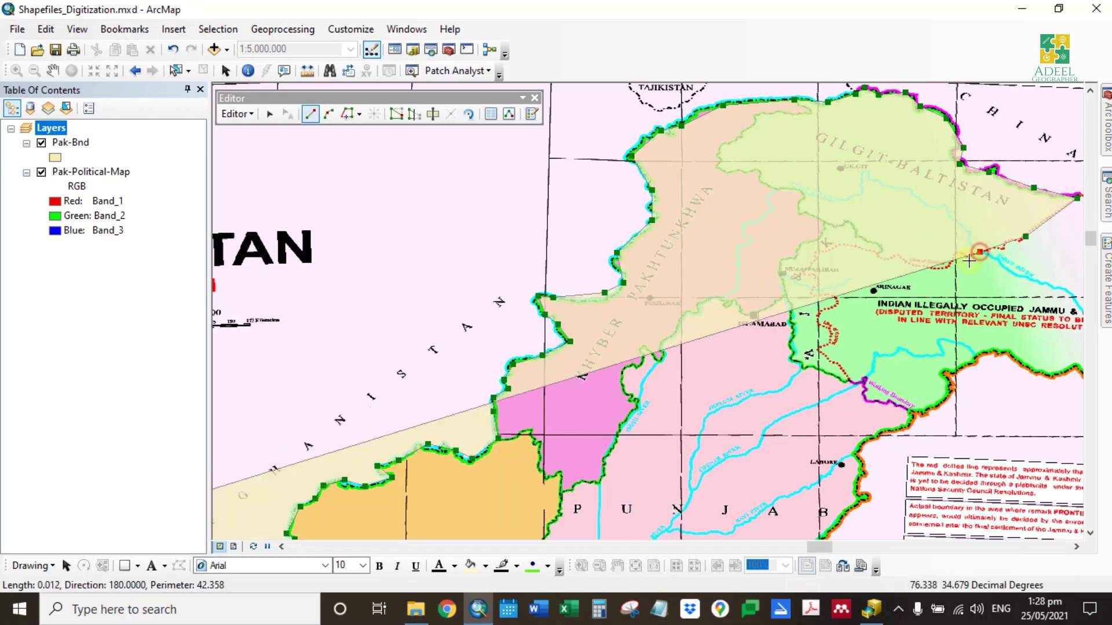
pyautogui.click(942, 266)
pyautogui.click(892, 259)
pyautogui.click(860, 251)
pyautogui.click(825, 251)
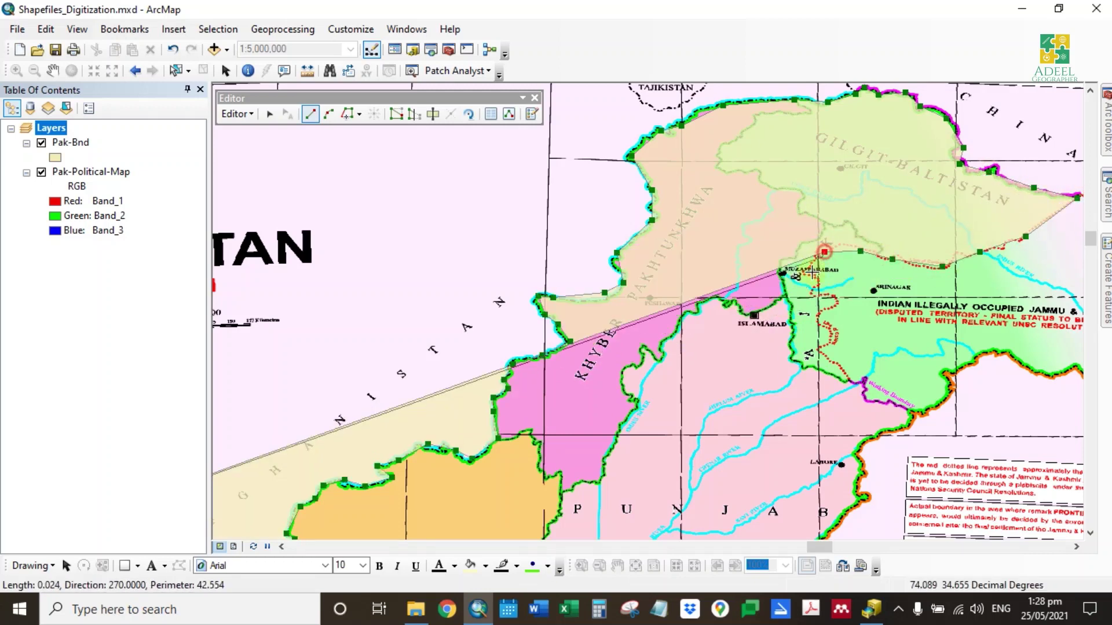
# Trace the Line of Control south from Muzaffarabad and the Working Boundary to Punjab's northeastern corner.
pyautogui.click(812, 272)
pyautogui.click(825, 300)
pyautogui.click(829, 325)
pyautogui.click(840, 369)
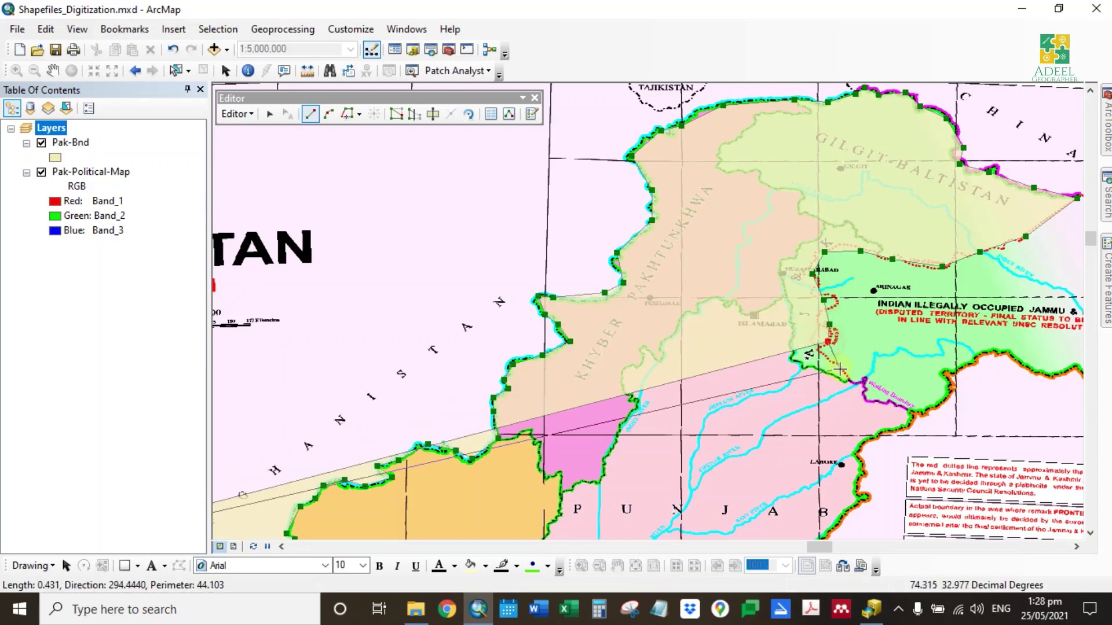
pyautogui.click(862, 387)
pyautogui.click(913, 409)
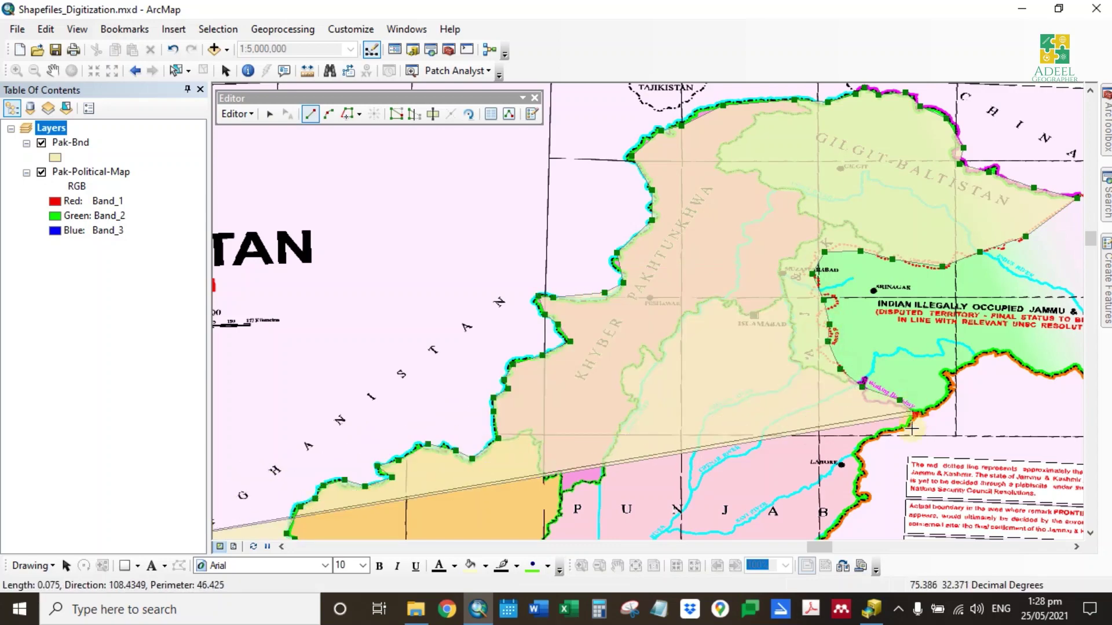
# Digitize Punjab's border with India from the end of the Working Boundary past Lahore to the Sutlej River bend.
pyautogui.moveTo(911, 442)
pyautogui.mouseDown()
pyautogui.moveTo(947, 112)
pyautogui.moveTo(933, 169)
pyautogui.mouseUp()
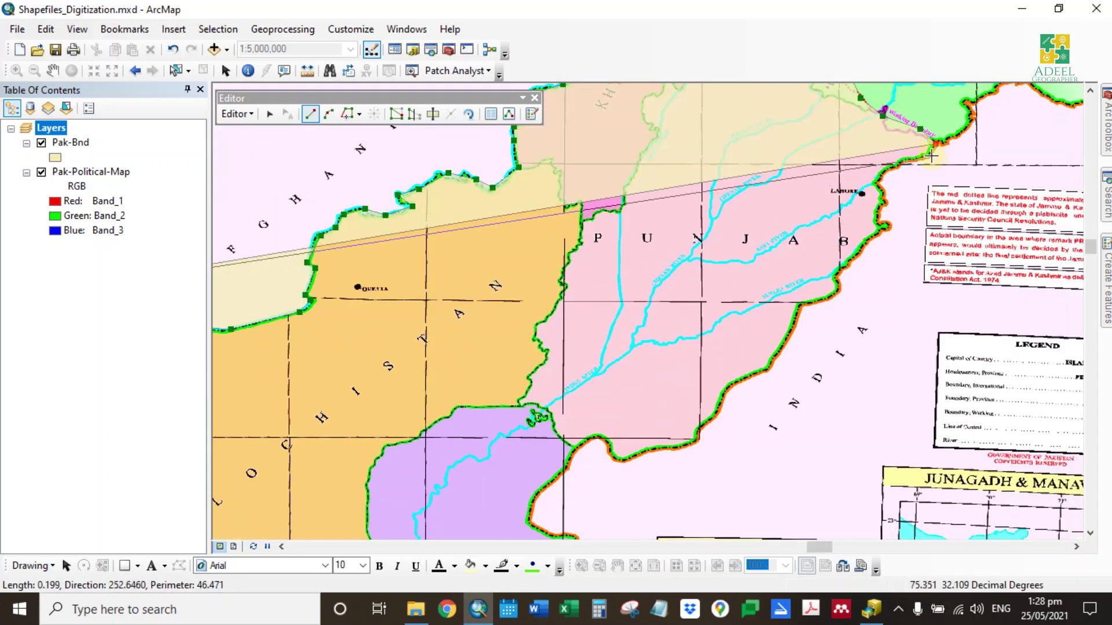
pyautogui.click(899, 164)
pyautogui.click(886, 176)
pyautogui.click(882, 198)
pyautogui.click(879, 221)
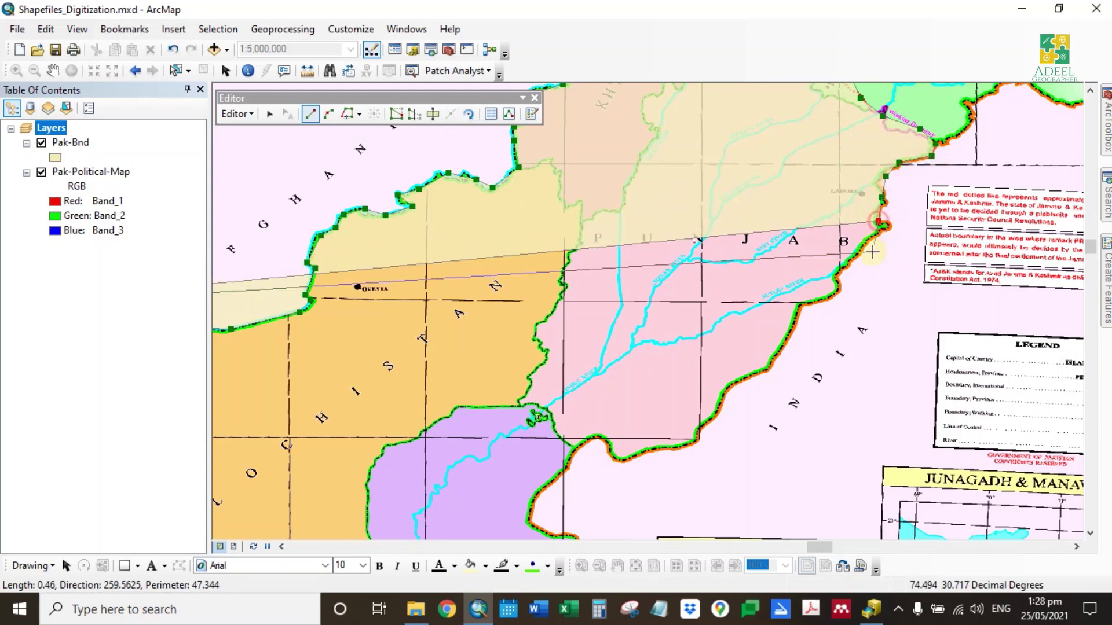
pyautogui.click(864, 250)
pyautogui.click(839, 273)
pyautogui.click(836, 291)
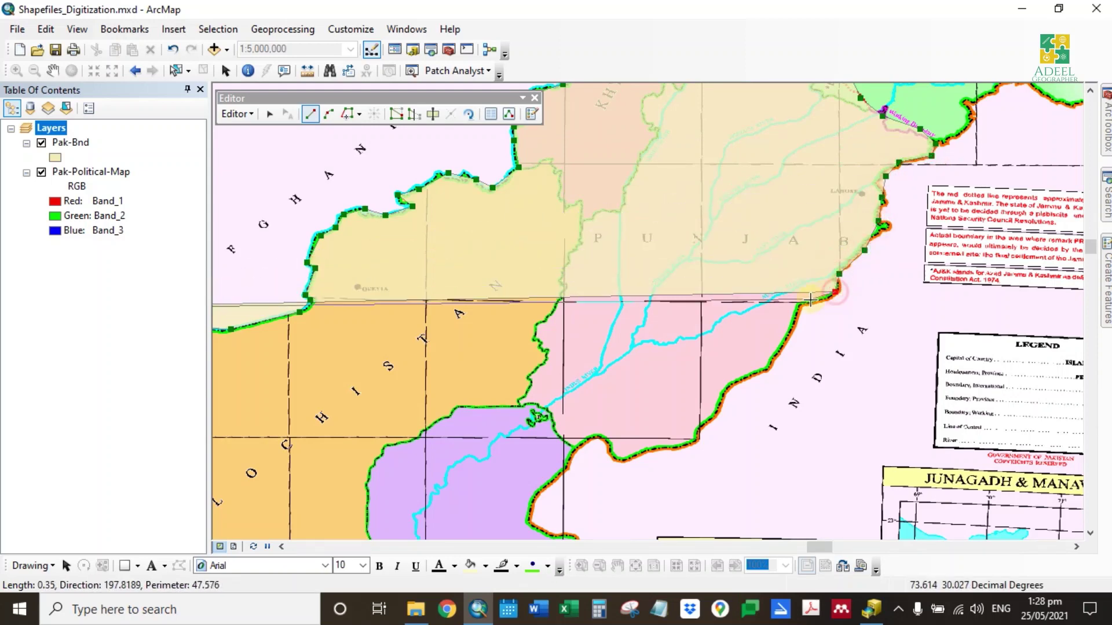
# Continue the polygon southwest along Punjab's Indian border from the Sutlej bend to the dip near its southern end.
pyautogui.click(805, 307)
pyautogui.click(768, 368)
pyautogui.click(728, 386)
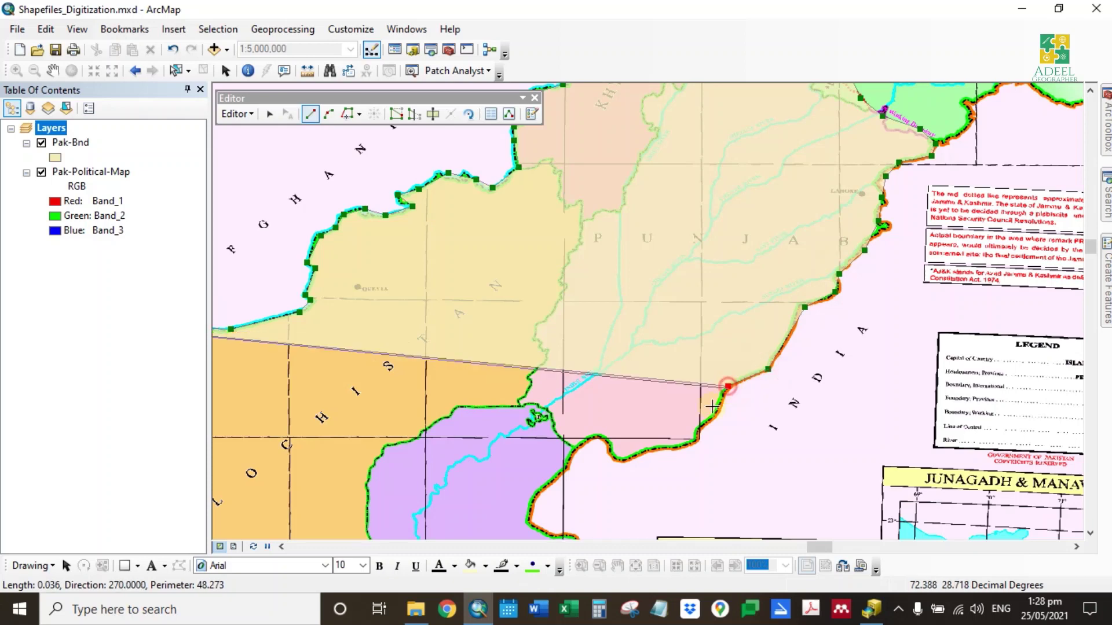
pyautogui.click(701, 424)
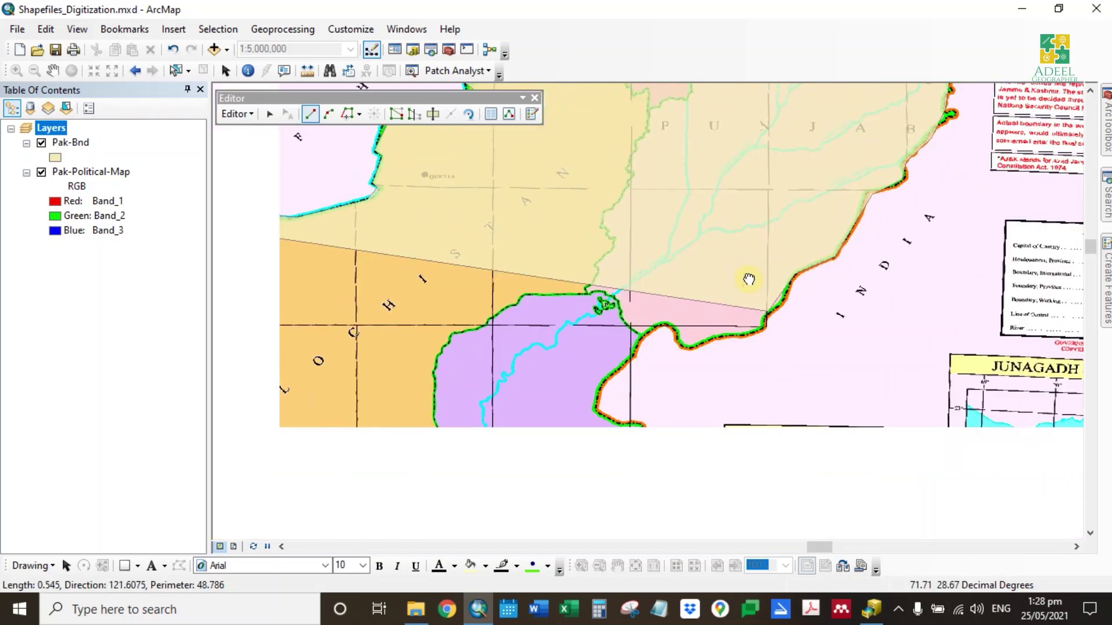
pyautogui.click(761, 327)
pyautogui.click(730, 338)
pyautogui.click(695, 343)
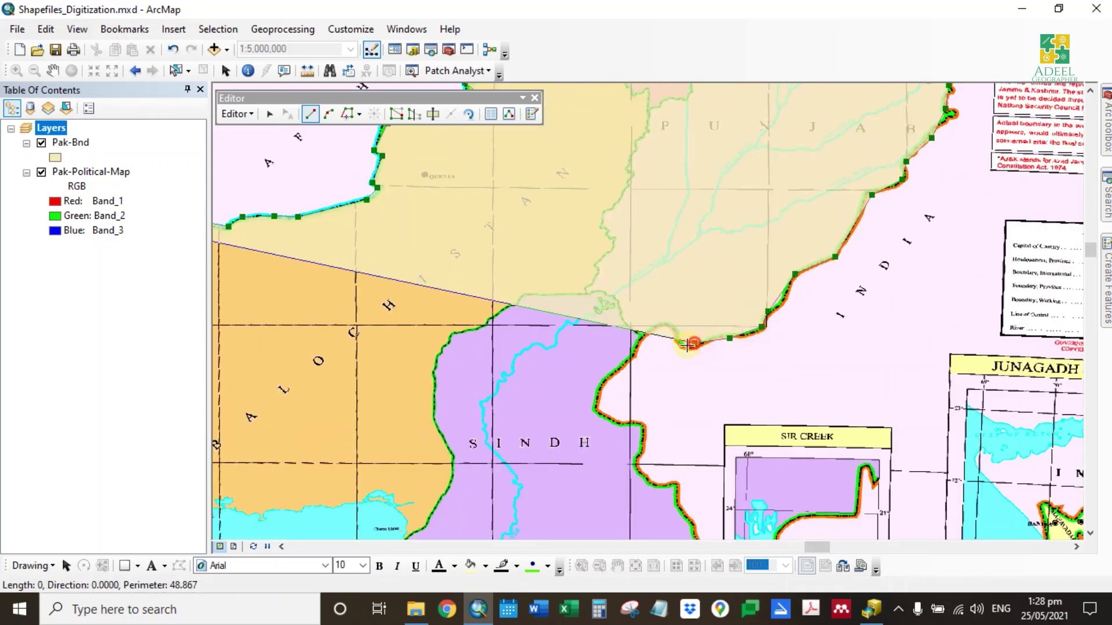
# Trace the border past the Punjab–Sindh junction and around the inward bend of northeastern Sindh.
pyautogui.click(677, 346)
pyautogui.click(668, 328)
pyautogui.click(654, 334)
pyautogui.click(639, 348)
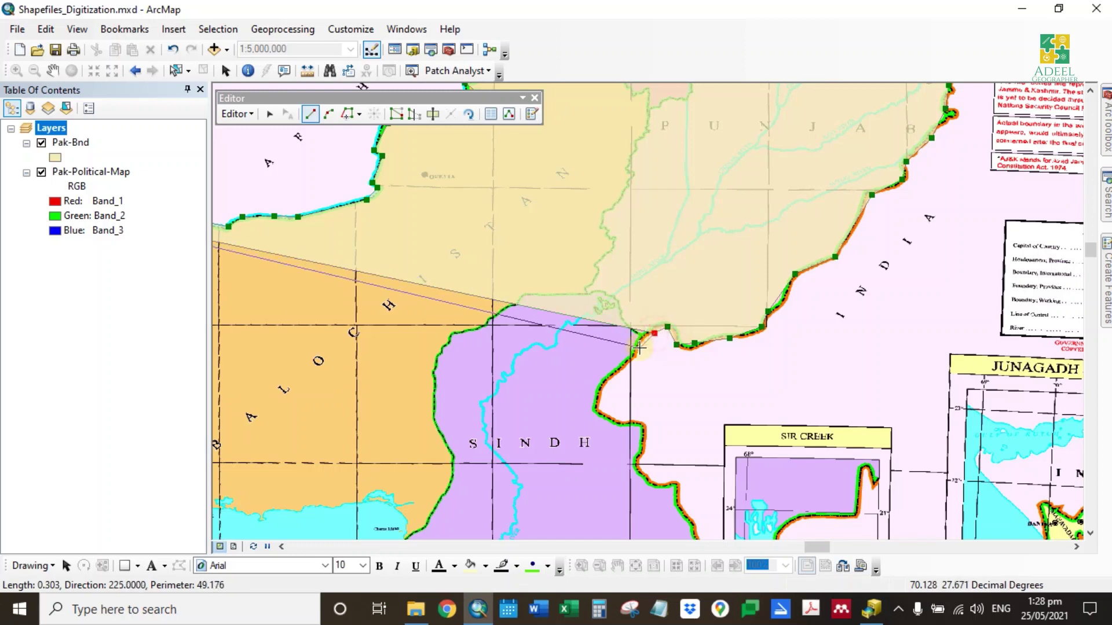
pyautogui.click(621, 363)
pyautogui.click(603, 386)
pyautogui.click(596, 401)
pyautogui.click(606, 415)
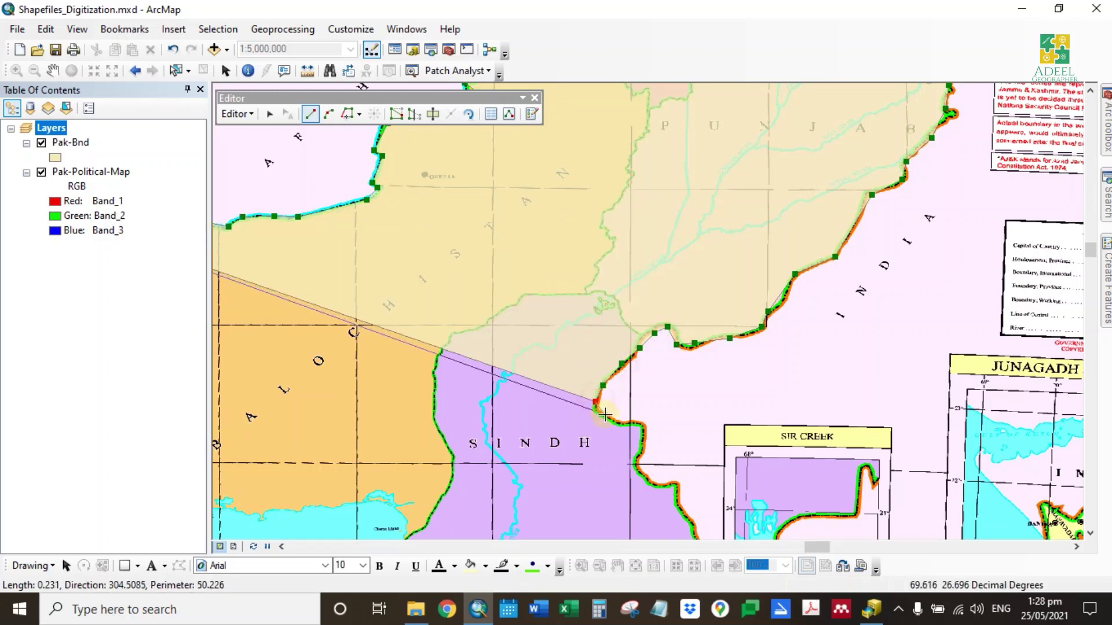
pyautogui.click(617, 420)
pyautogui.click(644, 430)
# Digitize Sindh's eastern border with India southward to its southeastern corner west of the Sir Creek inset.
pyautogui.moveTo(674, 469); pyautogui.dragTo(661, 264)
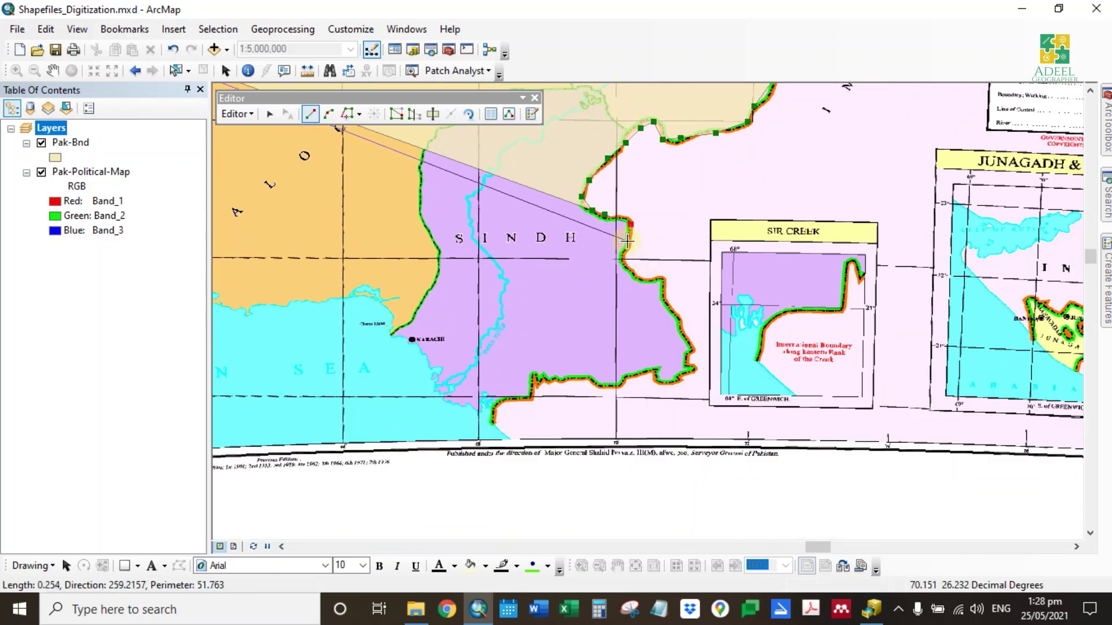
pyautogui.click(627, 241)
pyautogui.click(622, 256)
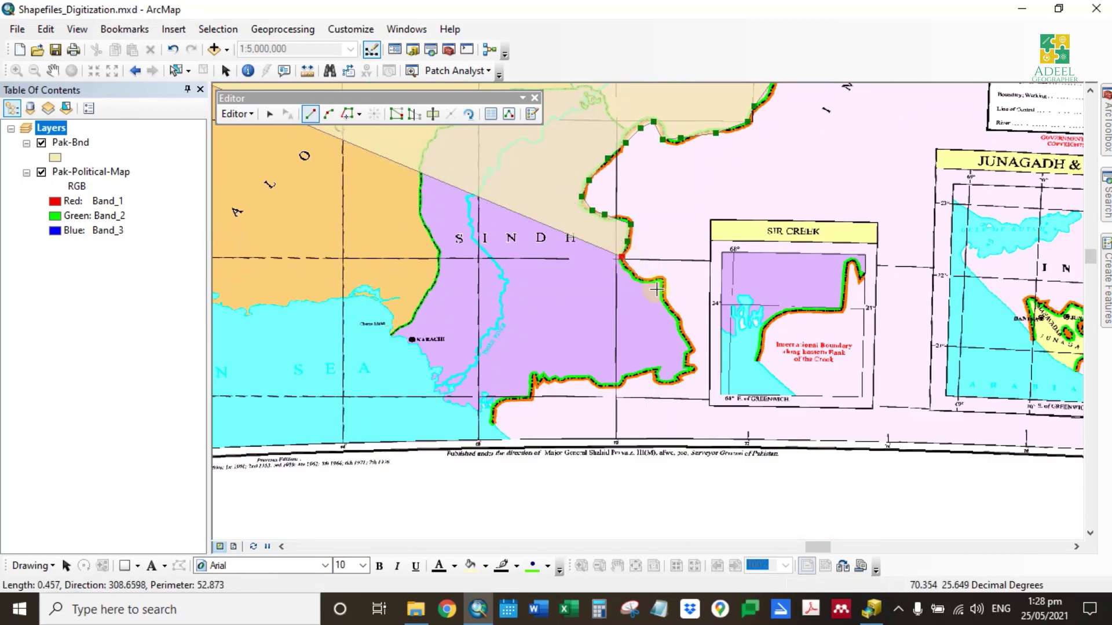
pyautogui.click(632, 271)
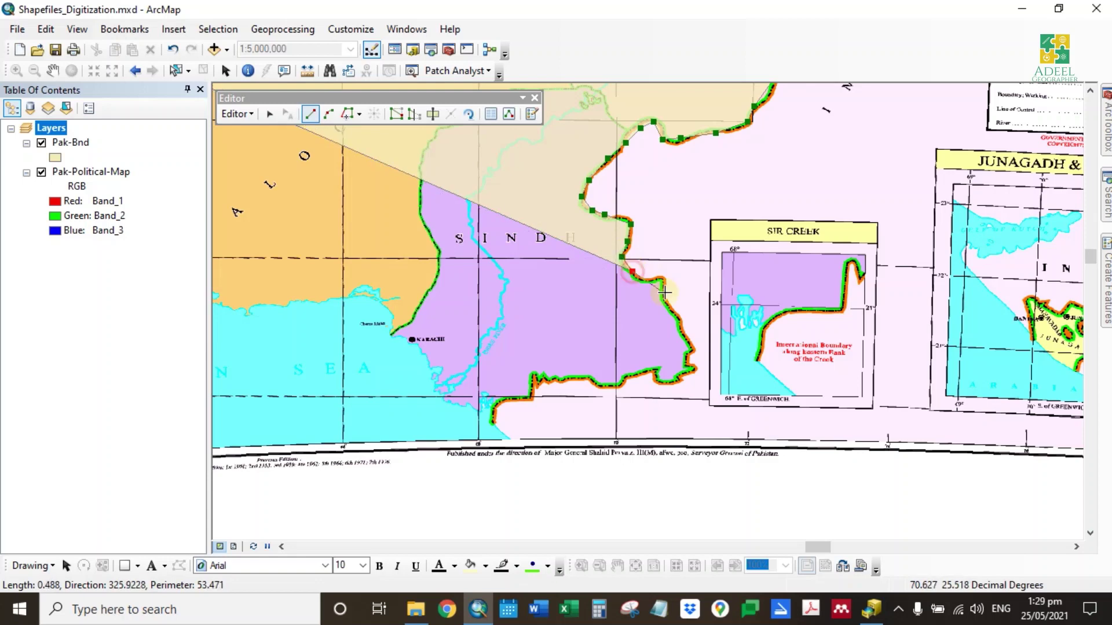
pyautogui.click(644, 280)
pyautogui.click(664, 278)
pyautogui.click(665, 300)
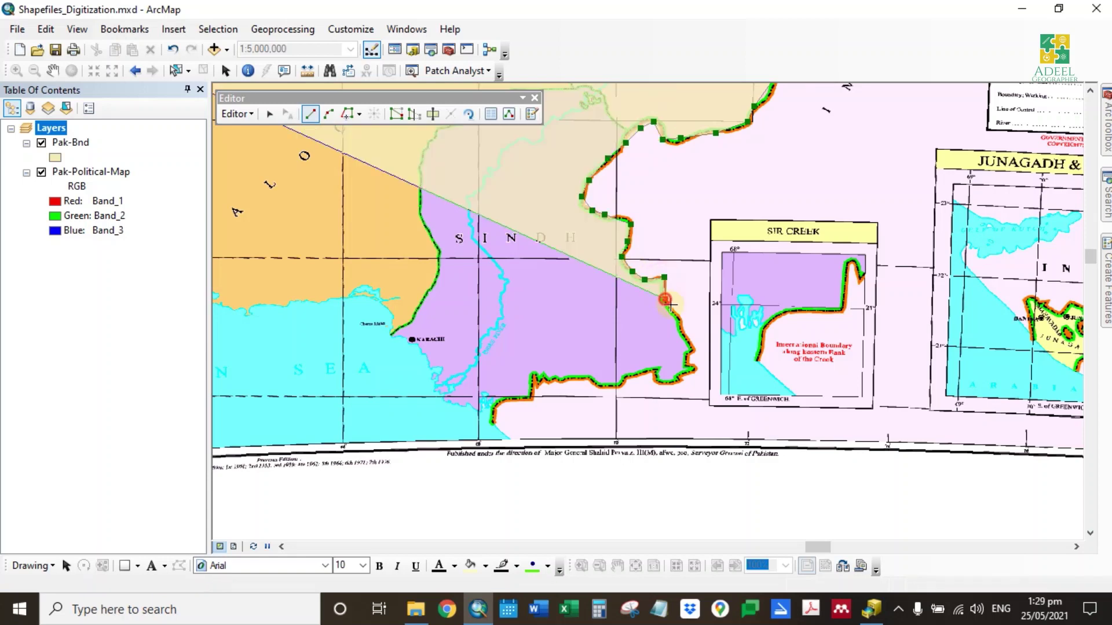
pyautogui.click(682, 326)
pyautogui.click(692, 350)
pyautogui.click(688, 375)
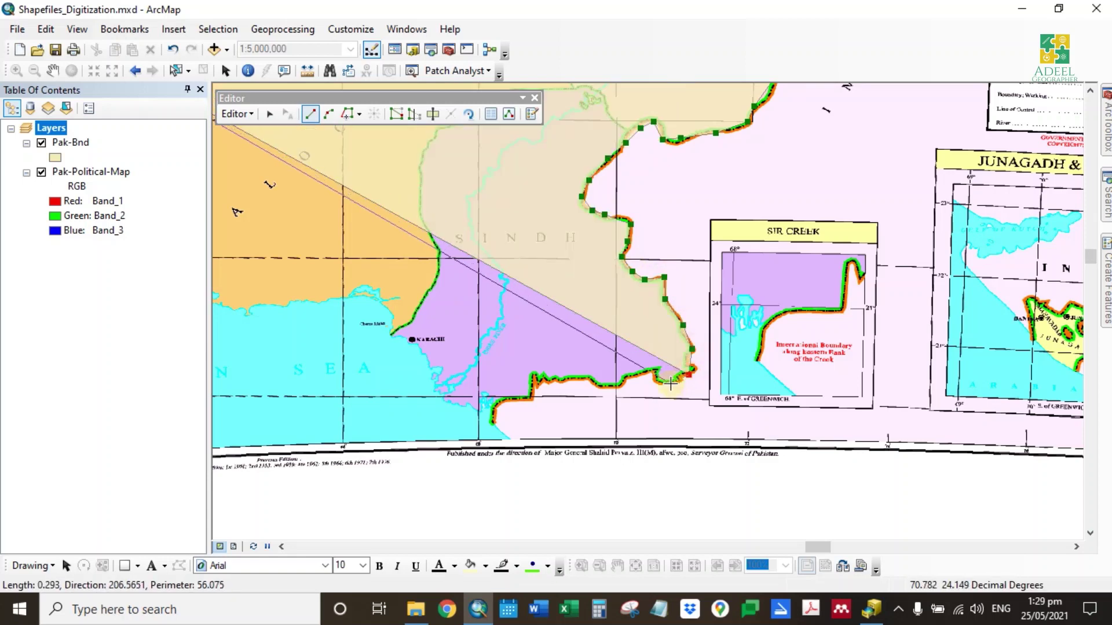
# Digitize Sindh's southern border with India westward from its southeastern corner to the Arabian Sea coast.
pyautogui.click(671, 384)
pyautogui.click(658, 380)
pyautogui.click(637, 375)
pyautogui.click(620, 383)
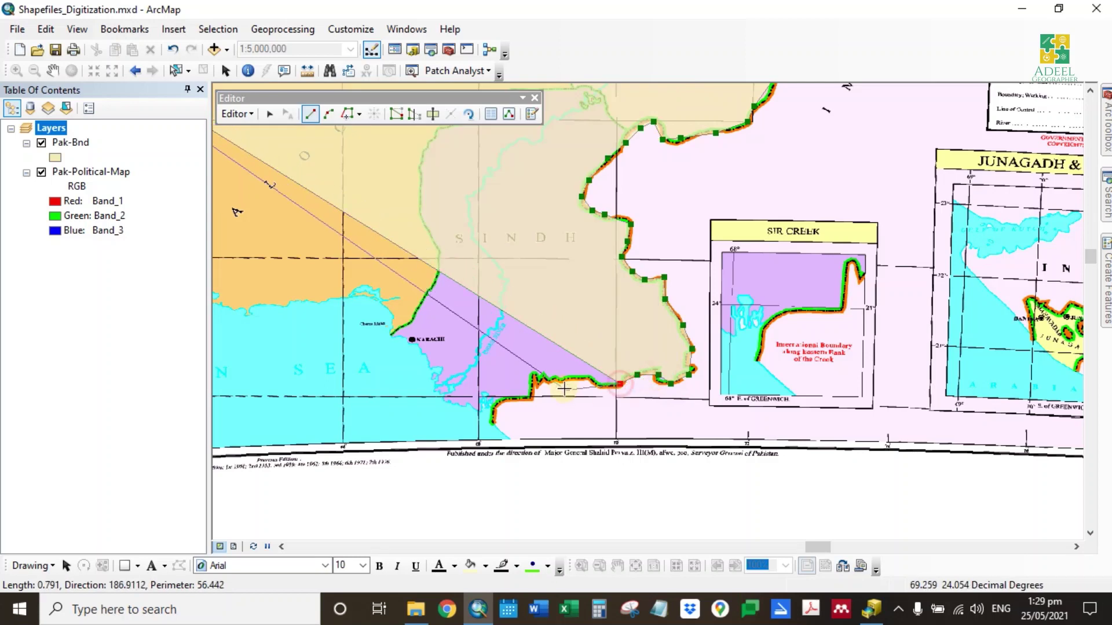
pyautogui.click(589, 378)
pyautogui.click(550, 382)
pyautogui.click(533, 385)
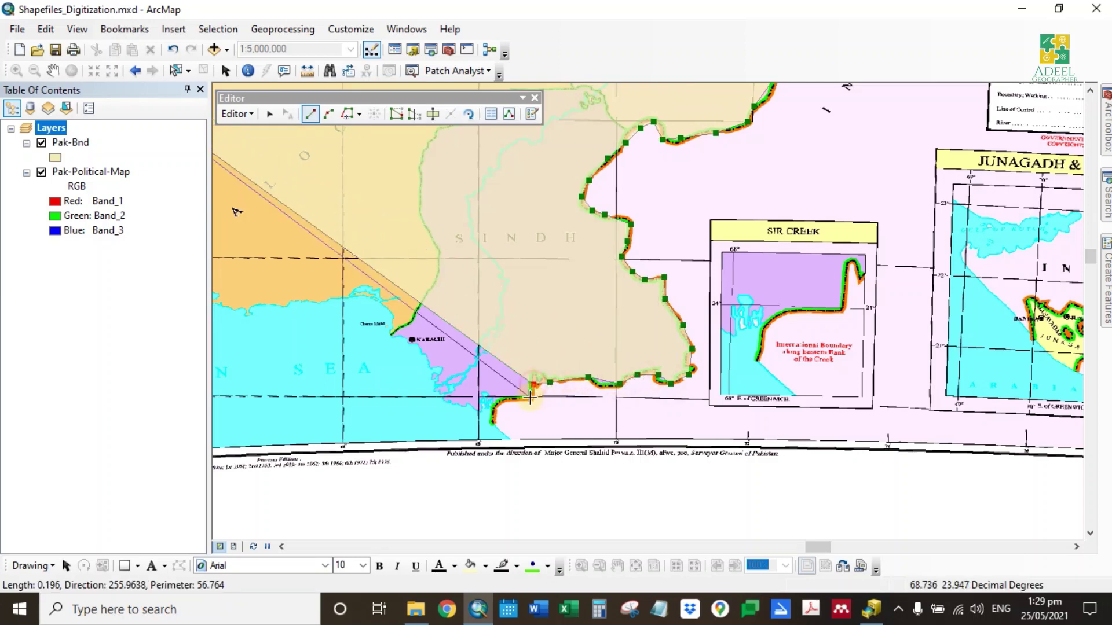
pyautogui.click(530, 398)
pyautogui.click(507, 400)
pyautogui.click(491, 420)
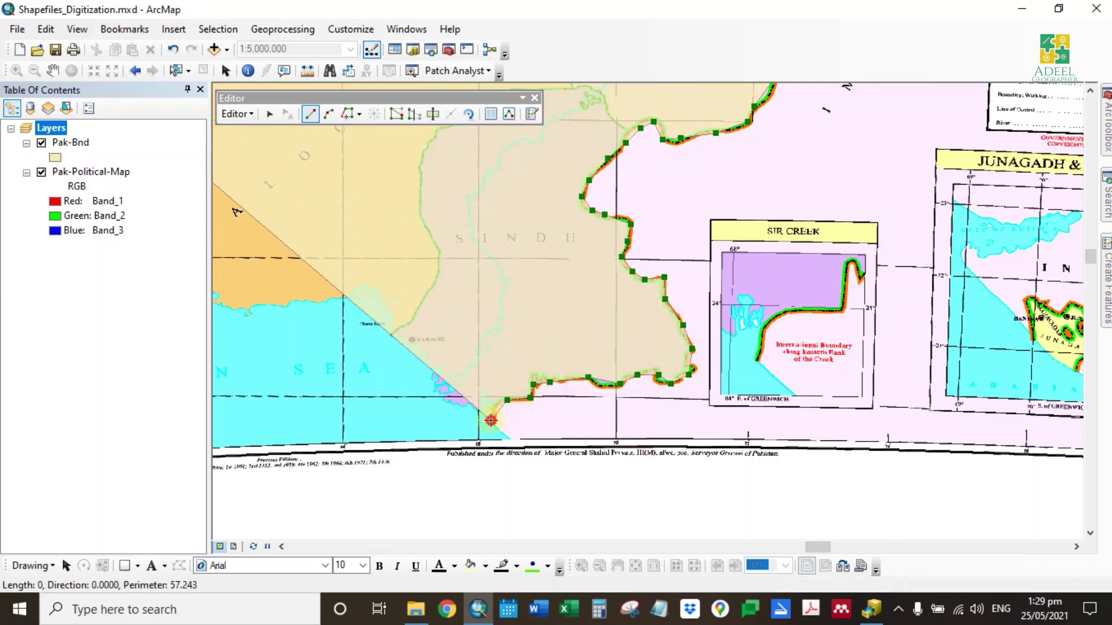
# Continue the polygon northwest along the Sindh coast past Karachi and west onto Balochistan's eastern coast.
pyautogui.click(448, 386)
pyautogui.click(402, 344)
pyautogui.click(391, 320)
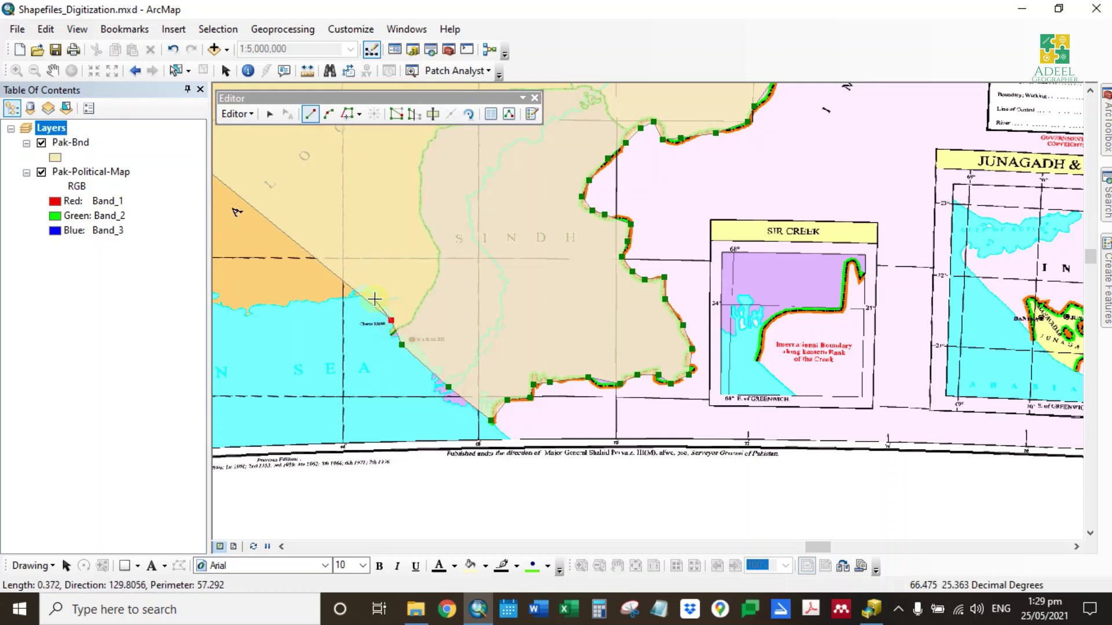
pyautogui.click(322, 299)
pyautogui.moveTo(420, 330); pyautogui.dragTo(886, 422)
pyautogui.click(747, 394)
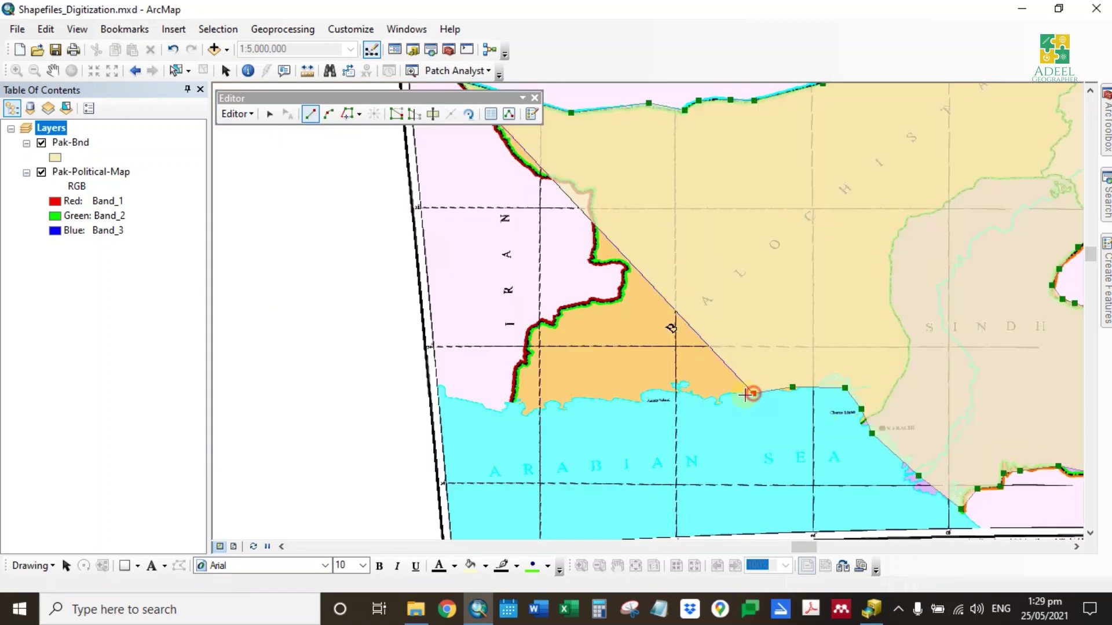
# Trace the rest of Balochistan's Arabian Sea coast westward to the start of the Iran border.
pyautogui.click(713, 397)
pyautogui.click(686, 392)
pyautogui.click(643, 395)
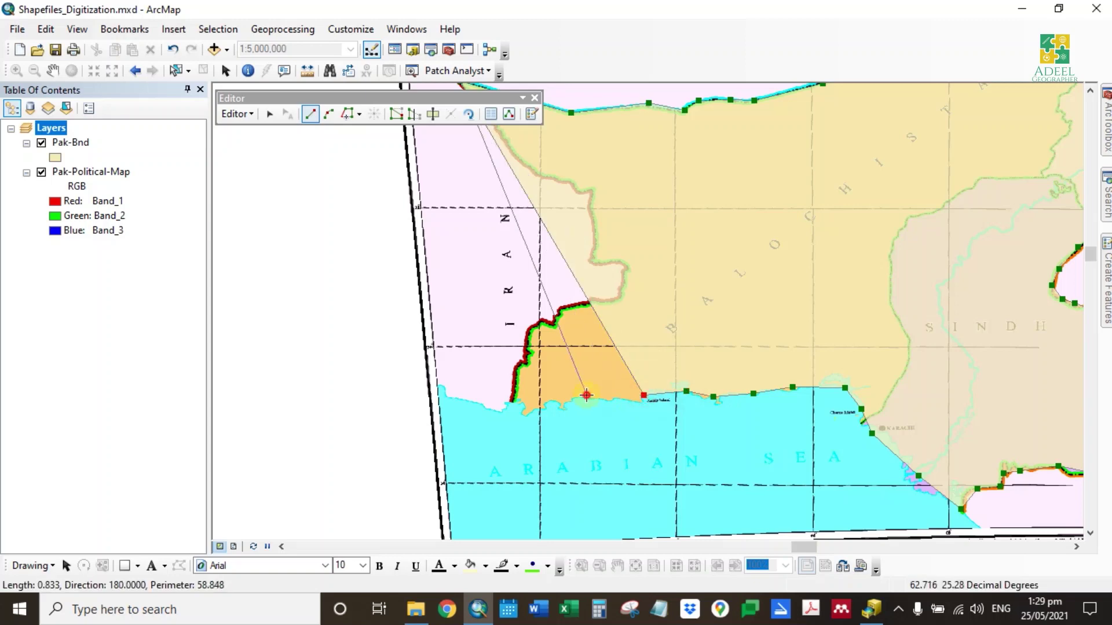
pyautogui.click(587, 396)
pyautogui.click(536, 406)
pyautogui.click(510, 401)
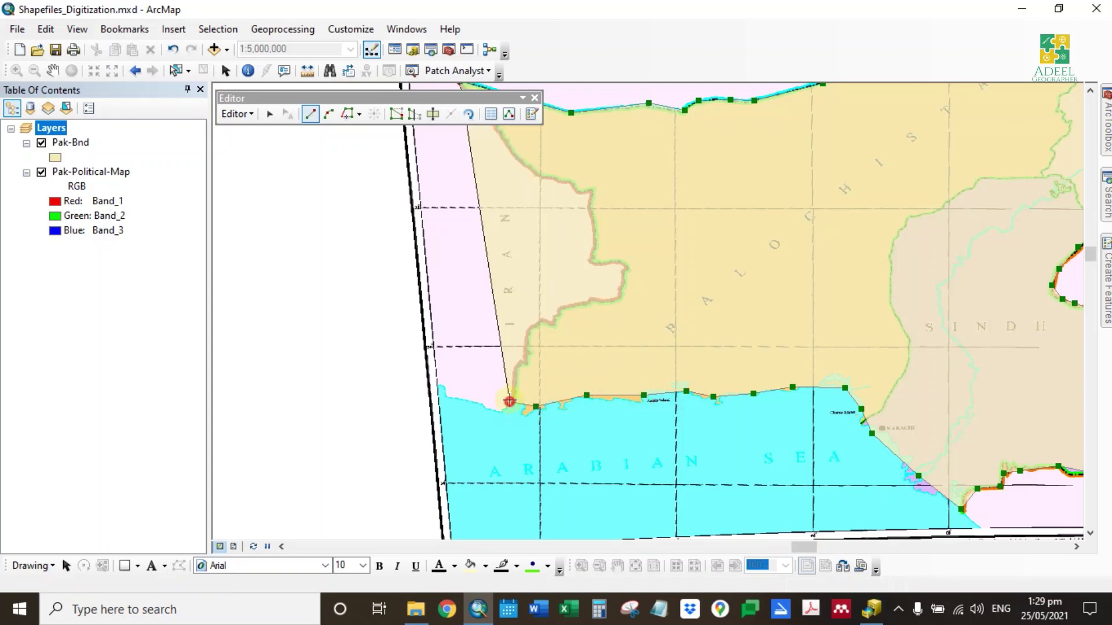
# Digitize the Iran border from the coast north and east to the easternmost point of its bulge into Balochistan.
pyautogui.click(520, 362)
pyautogui.click(525, 344)
pyautogui.click(537, 323)
pyautogui.click(552, 322)
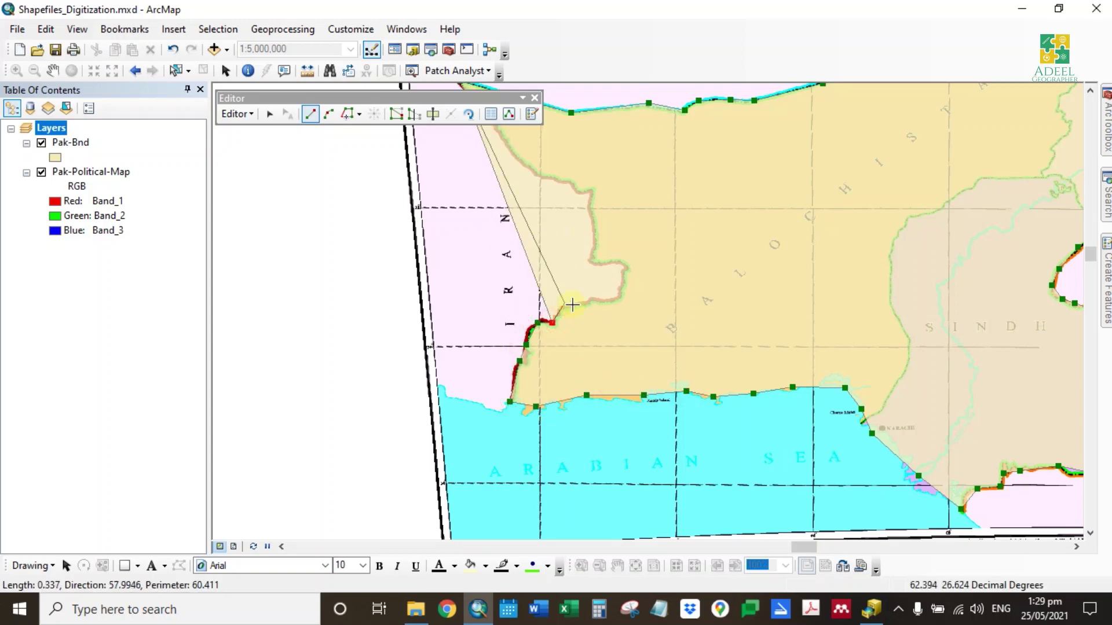
pyautogui.click(574, 305)
pyautogui.click(606, 301)
pyautogui.click(623, 286)
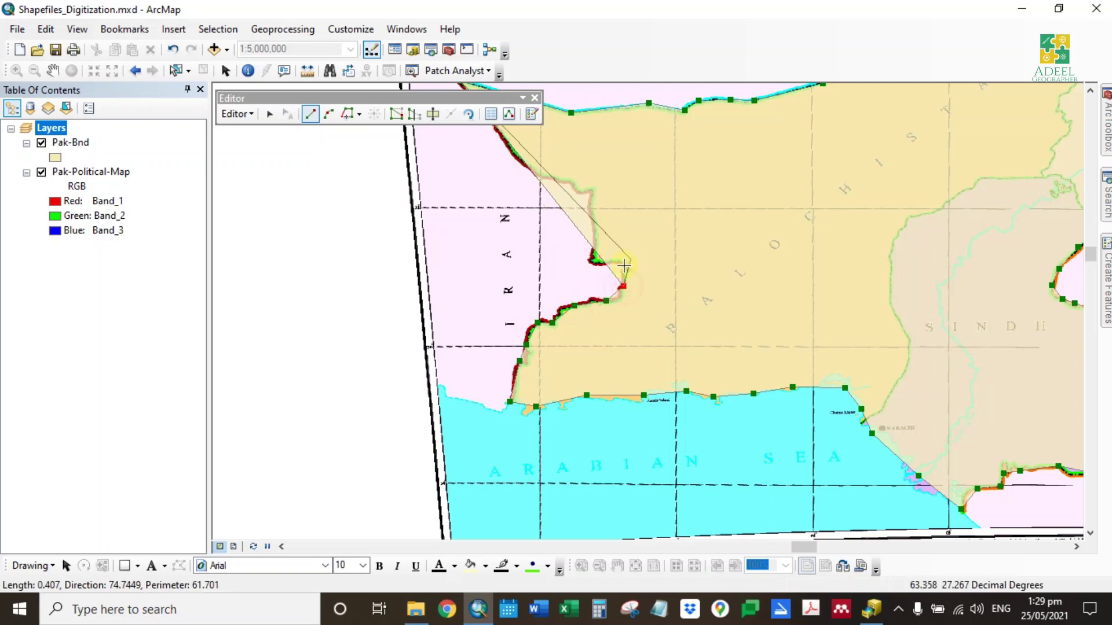
# Trace the remaining Iran border northwest to the Afghanistan corner and finish the boundary polygon.
pyautogui.click(623, 266)
pyautogui.click(588, 263)
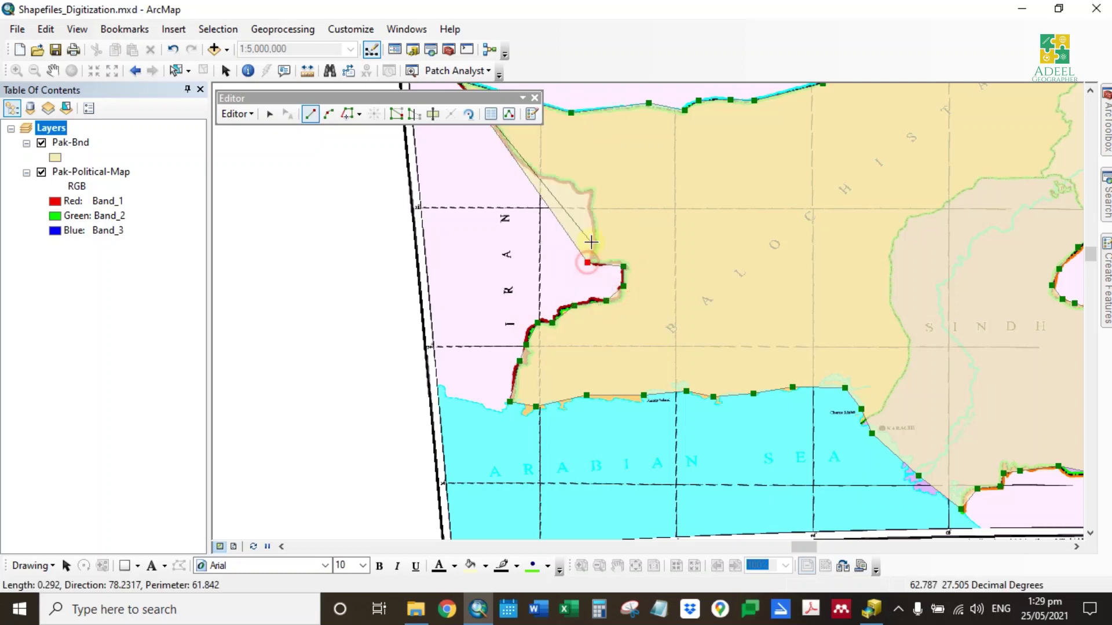
pyautogui.click(591, 209)
pyautogui.click(592, 190)
pyautogui.click(574, 185)
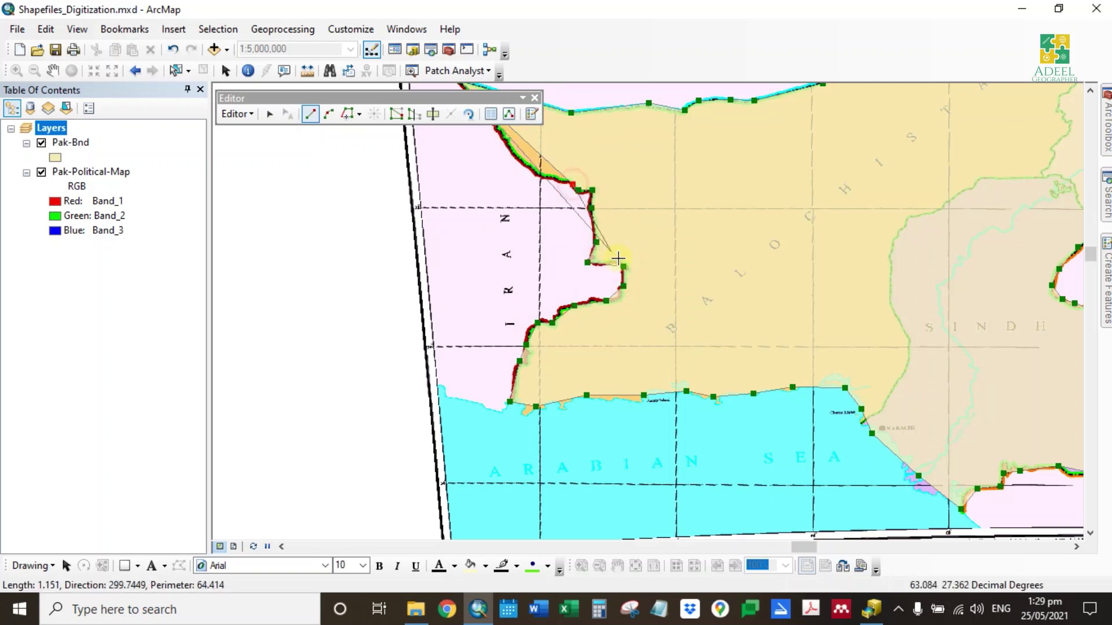
pyautogui.moveTo(610, 257); pyautogui.dragTo(698, 454)
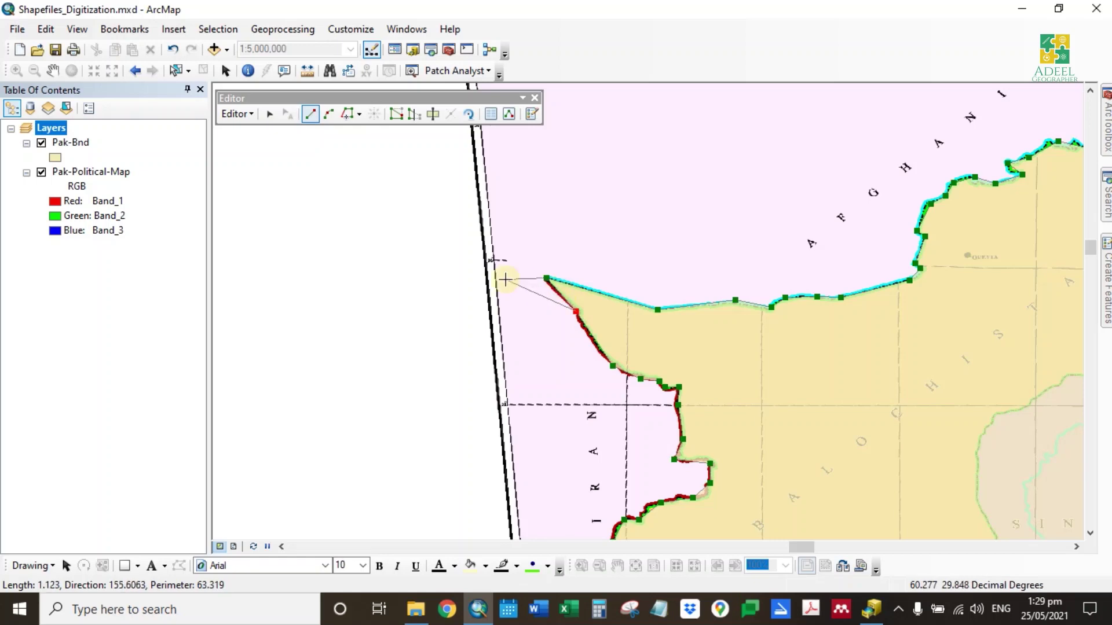
pyautogui.doubleClick(561, 295)
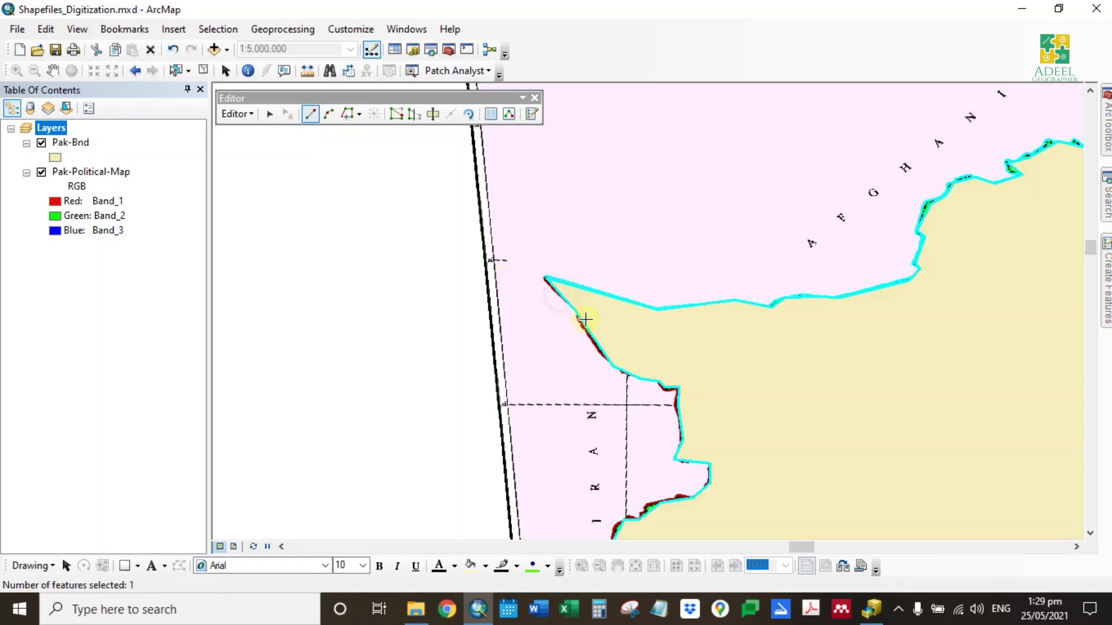
# Check the finished polygon against the map and set the data frame extent to Automatic.
pyautogui.moveTo(979, 431); pyautogui.dragTo(563, 452)
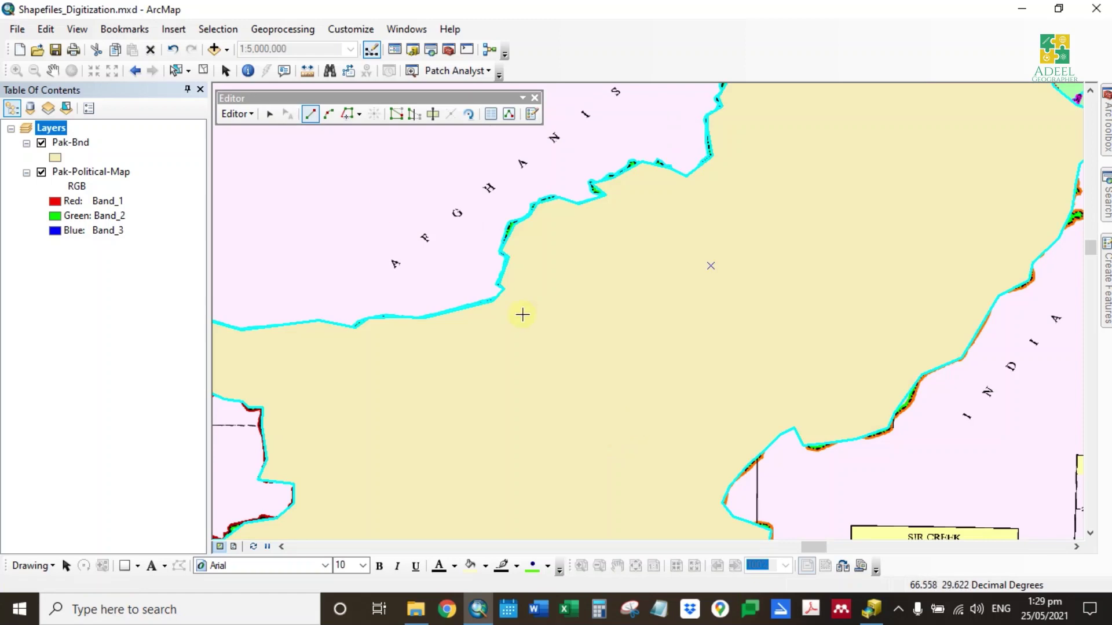
pyautogui.scroll(-3, 806, 248)
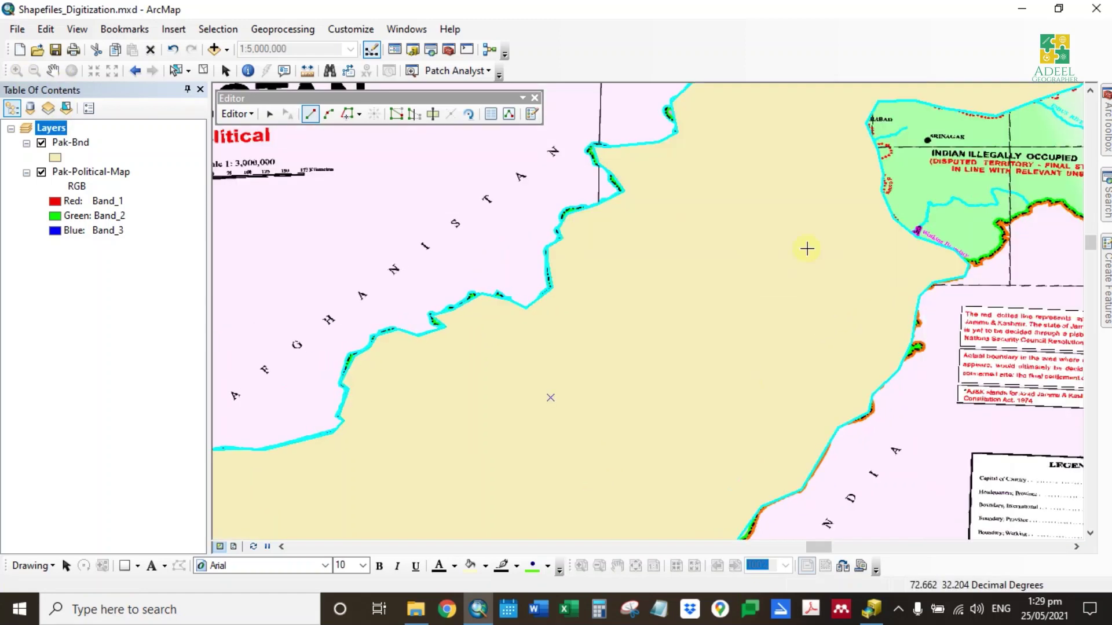
pyautogui.scroll(3, 467, 328)
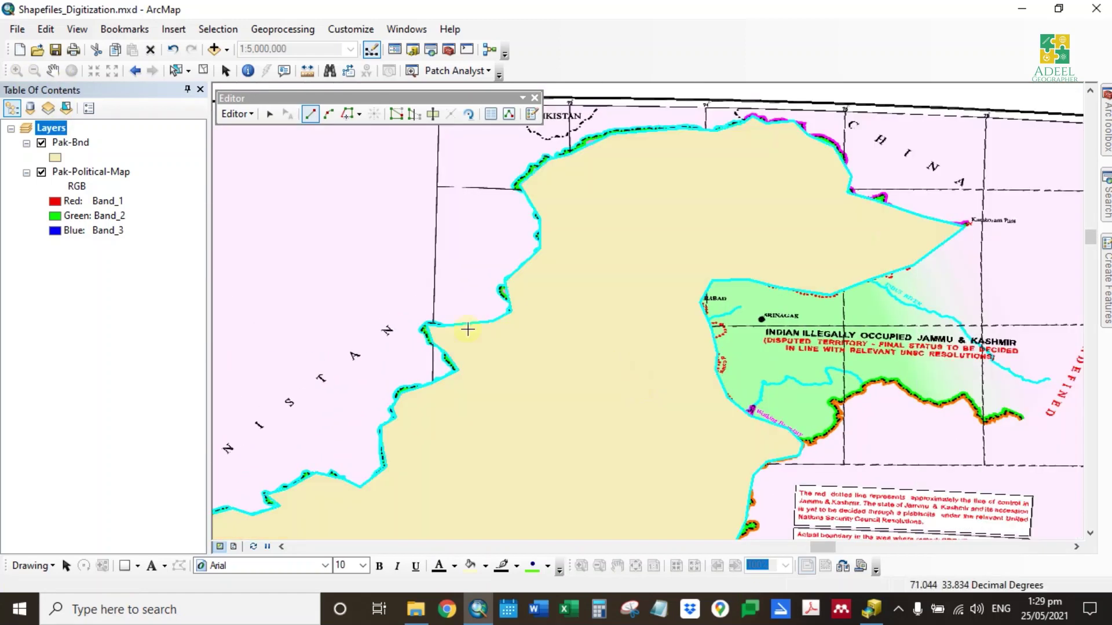
pyautogui.rightClick(51, 128)
pyautogui.click(104, 479)
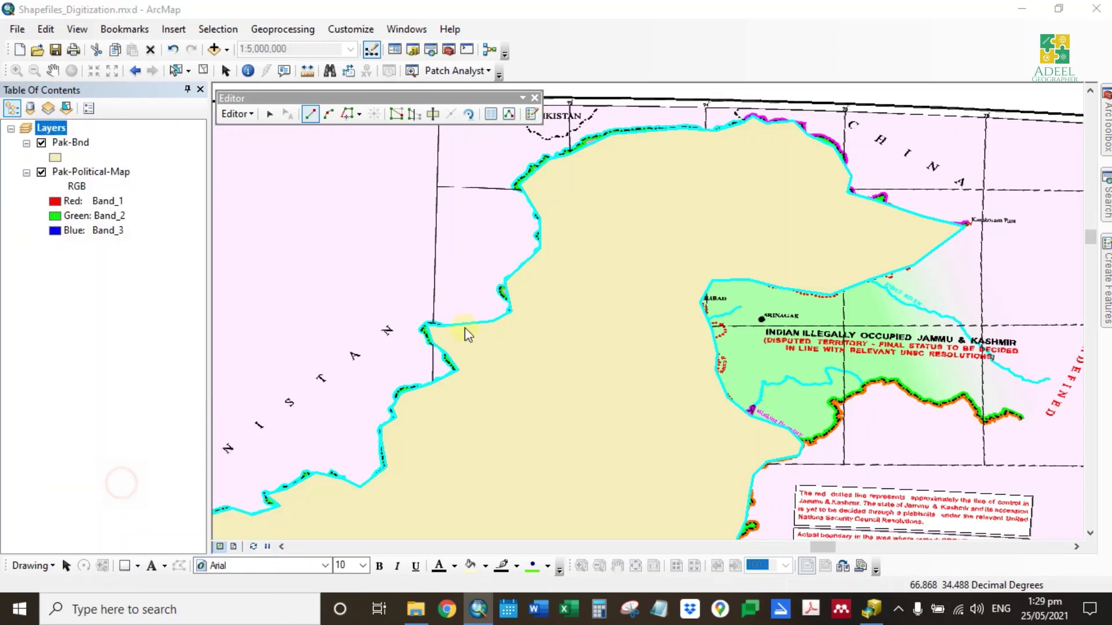
pyautogui.click(468, 146)
pyautogui.click(443, 167)
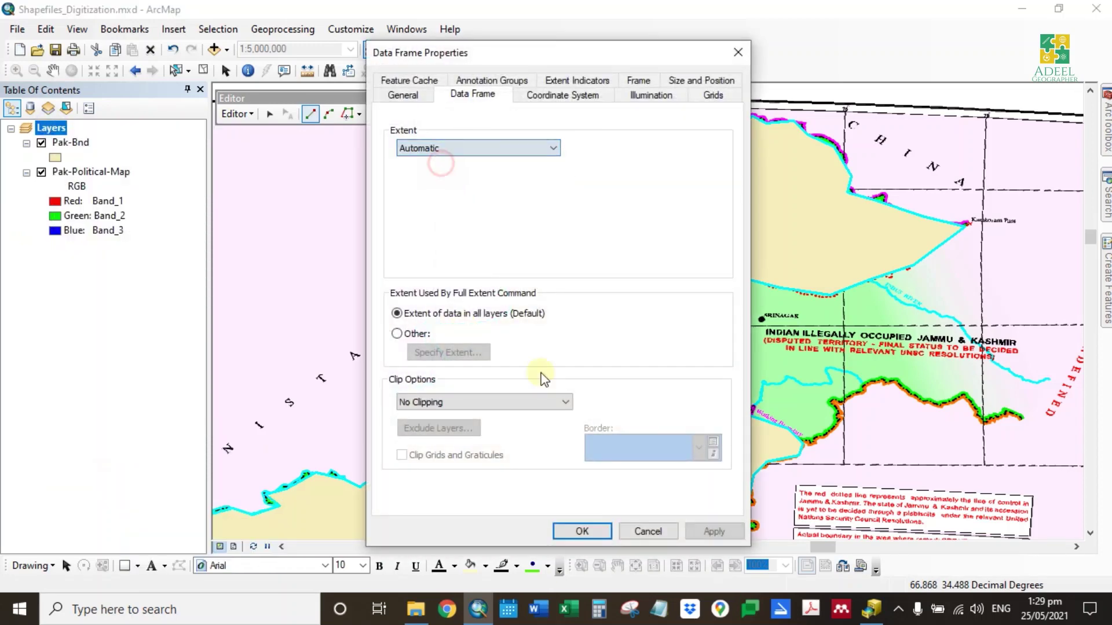
pyautogui.click(582, 531)
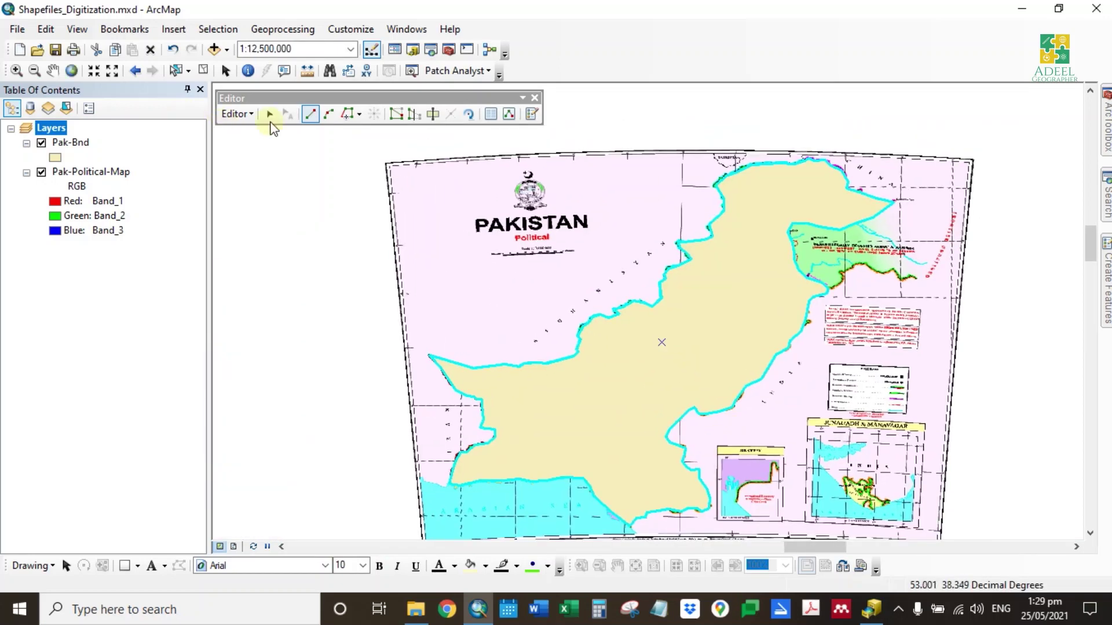
# Save the edits to the boundary layer and deselect the polygon with the Edit tool.
pyautogui.click(238, 113)
pyautogui.click(258, 165)
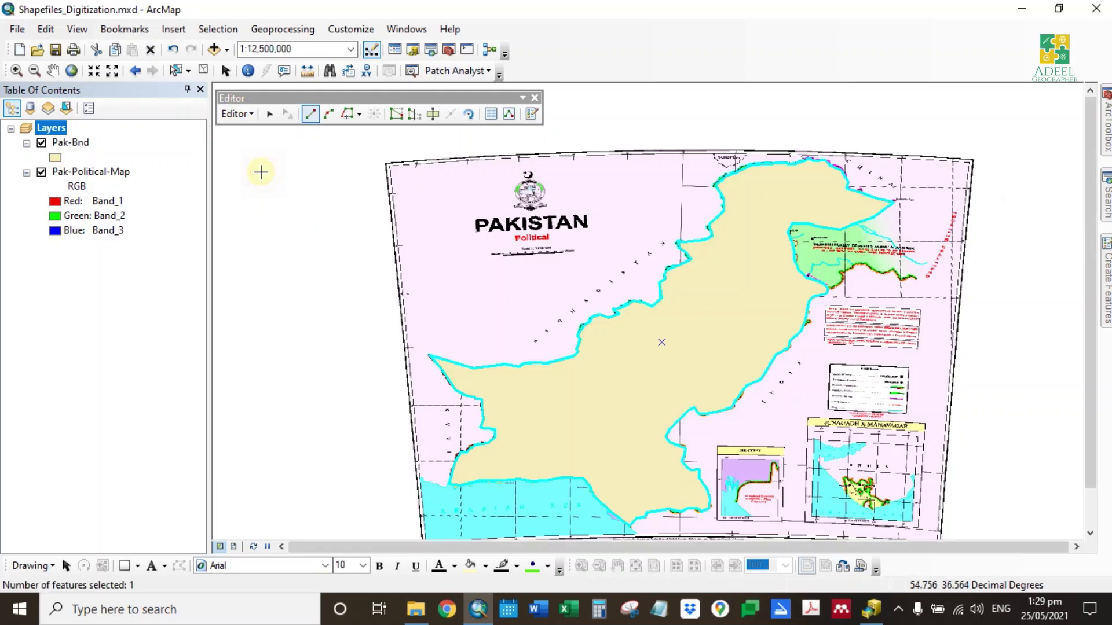
pyautogui.click(269, 114)
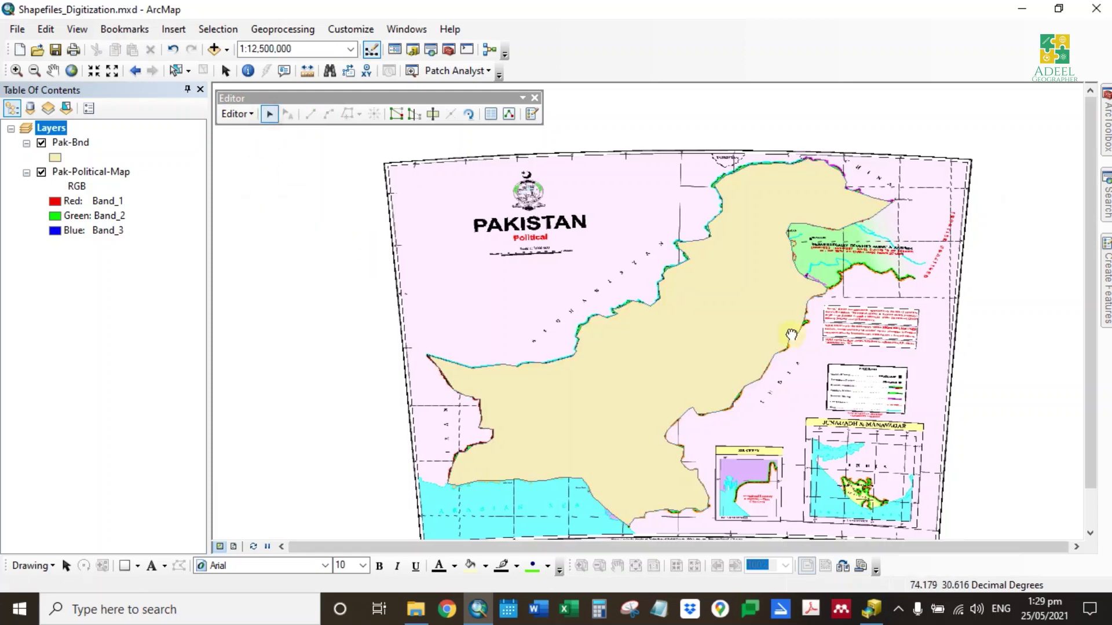
pyautogui.press('Right')
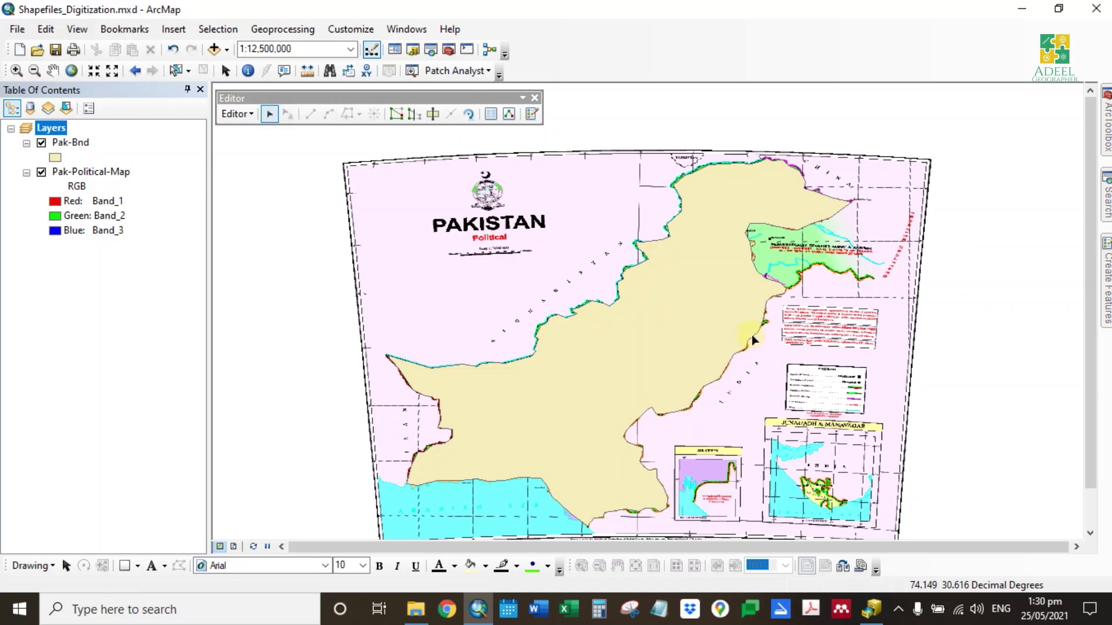